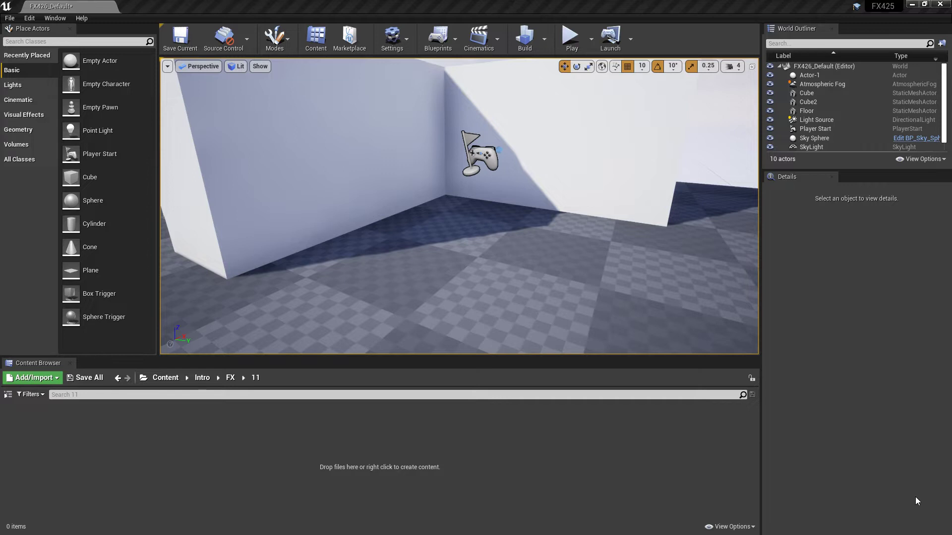
Create a Niagara emitter in the current folder from the Upward Mesh Burst template
{"action": "right_click", "coordinate": [183, 448]}
{"action": "mouse_move", "coordinate": [207, 365]}
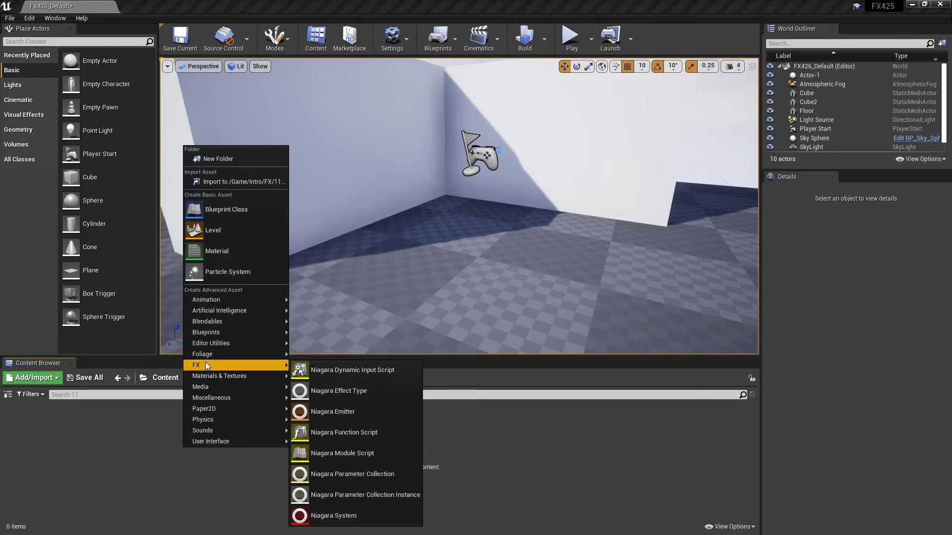
{"action": "left_click", "coordinate": [358, 413]}
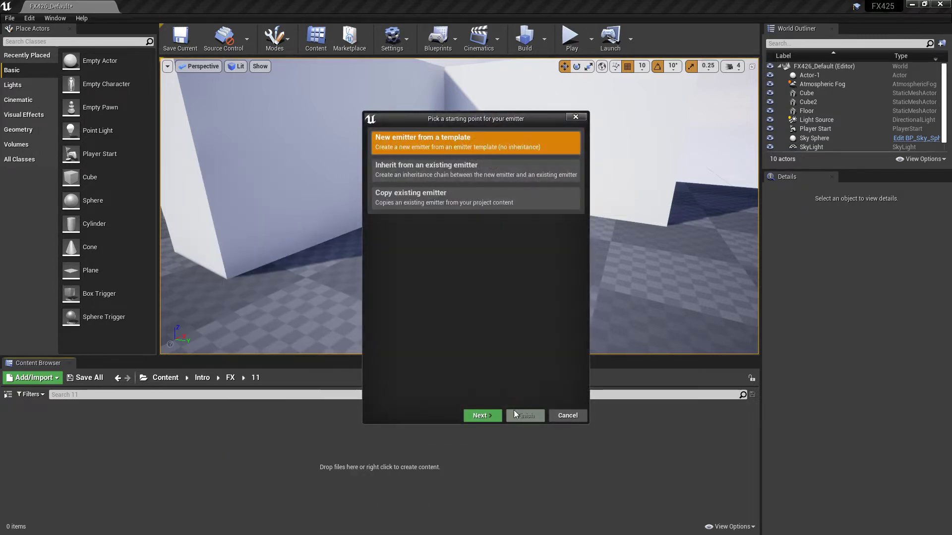
{"action": "left_click", "coordinate": [492, 414]}
{"action": "scroll", "coordinate": [474, 343], "scroll_direction": "down", "scroll_amount": 3}
{"action": "scroll", "coordinate": [471, 347], "scroll_direction": "down", "scroll_amount": 2}
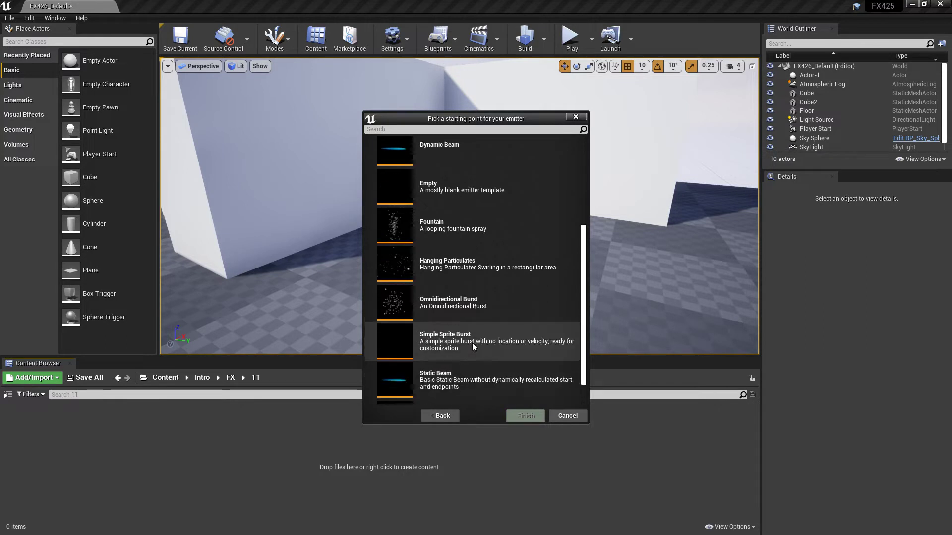
{"action": "left_click", "coordinate": [465, 391]}
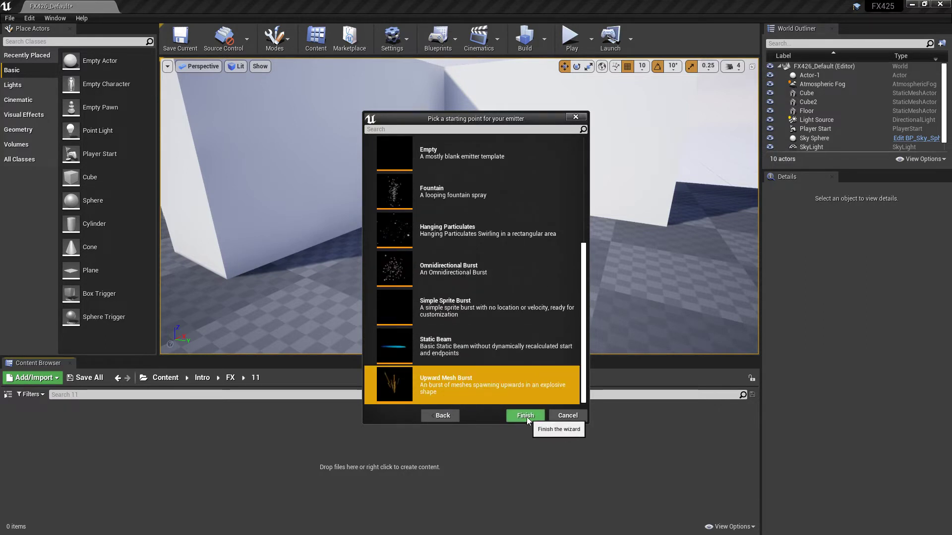
{"action": "left_click", "coordinate": [526, 417]}
Name the new emitter asset NS_ThisGuy_01
{"action": "type", "text": "NS_"}
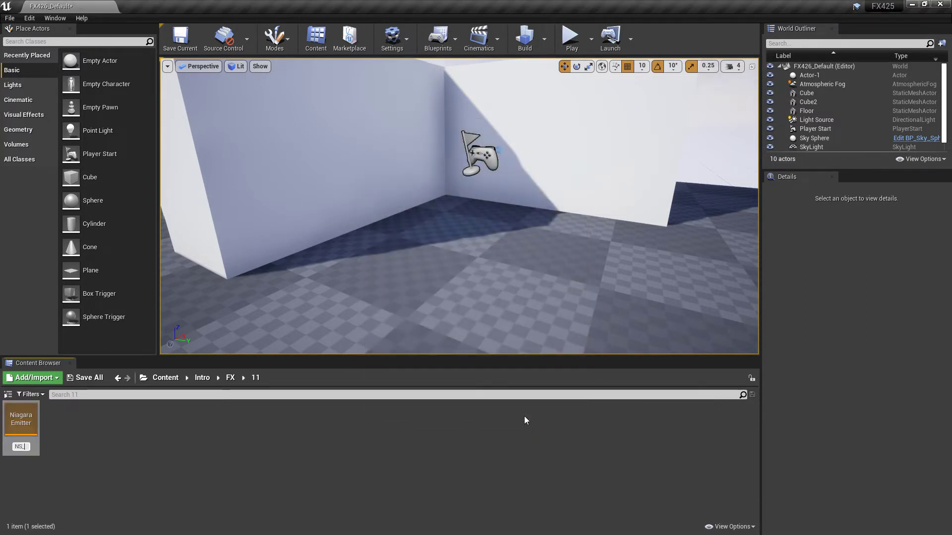
{"action": "type", "text": "ThisGuy_01"}
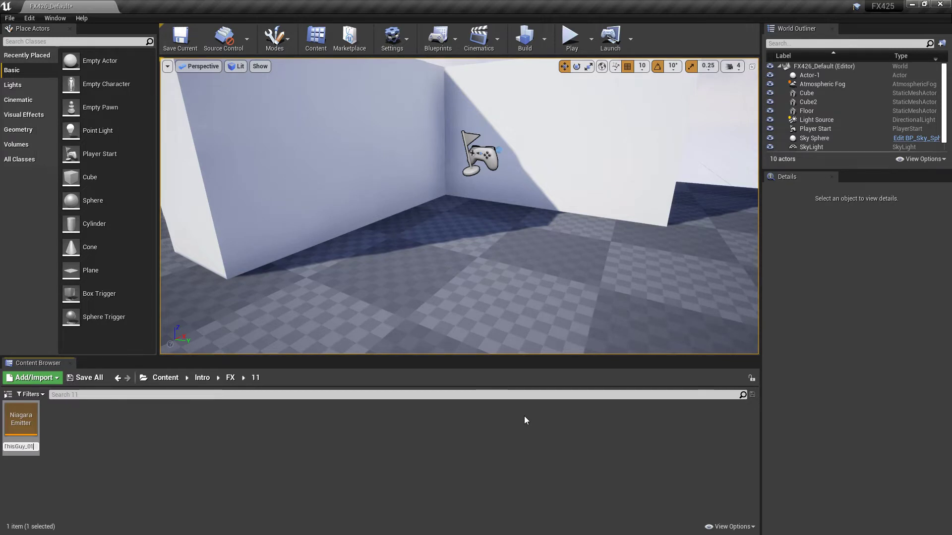
{"action": "key", "text": "Return"}
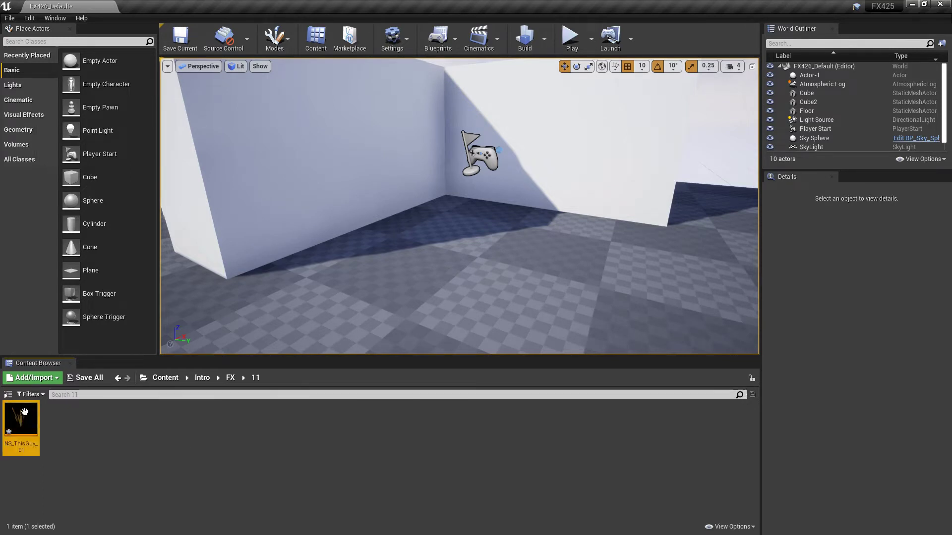
Create a Niagara system from the NS_ThisGuy_01 emitter and try to remove the _System suffix from its name
{"action": "right_click", "coordinate": [18, 415]}
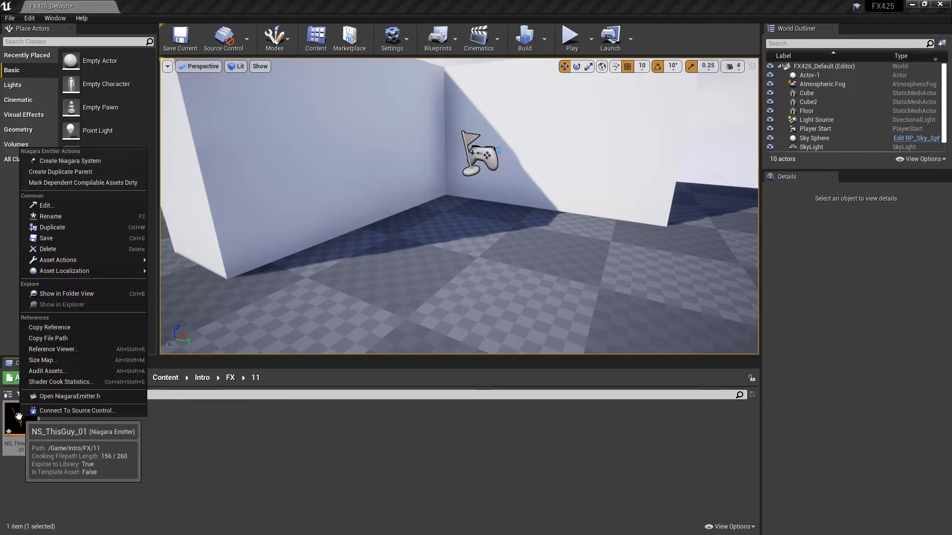
{"action": "left_click", "coordinate": [73, 161]}
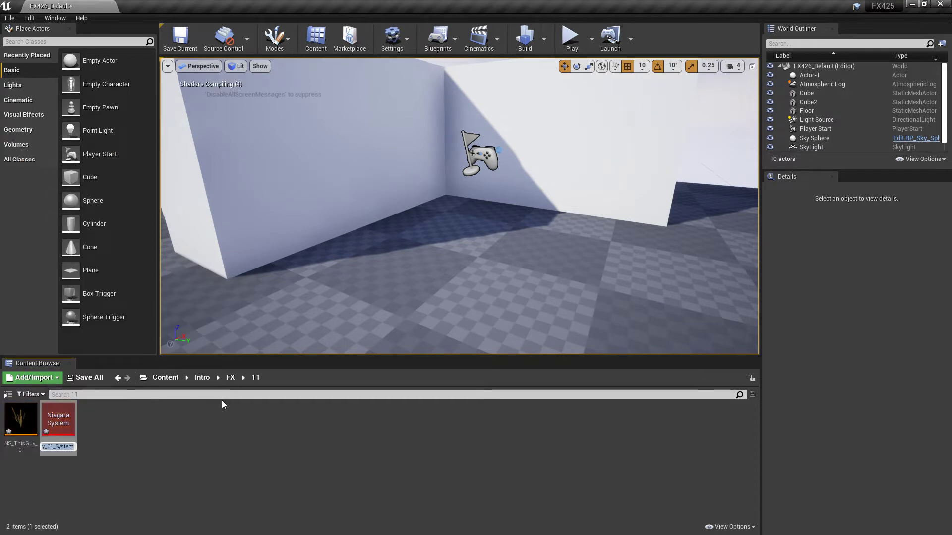
{"action": "key", "text": "BackSpace"}
{"action": "key", "text": "BackSpace"}
{"action": "key", "text": "BackSpace"}
{"action": "key", "text": "BackSpace"}
{"action": "key", "text": "BackSpace"}
{"action": "key", "text": "BackSpace"}
{"action": "key", "text": "BackSpace"}
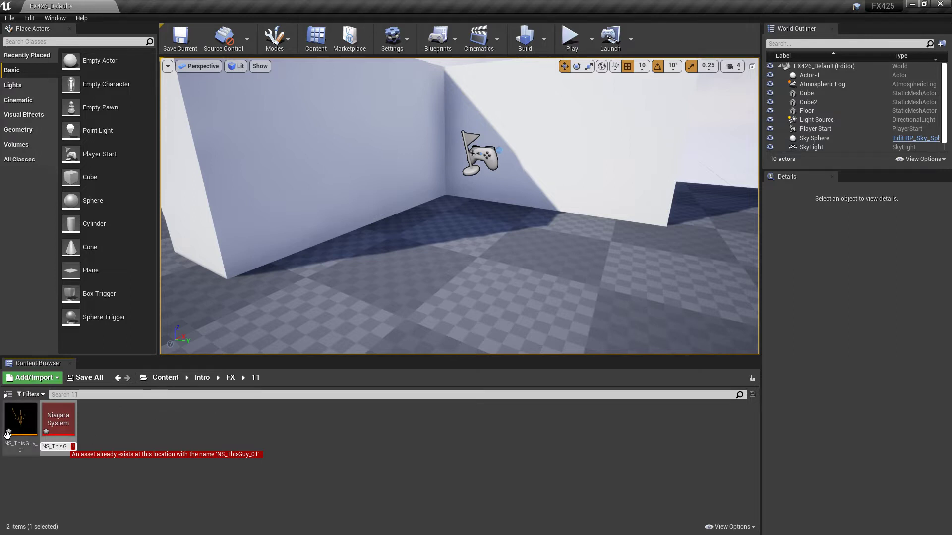
Rename the emitter asset from the NS_ prefix to NE_ThisGuy_01
{"action": "left_click", "coordinate": [22, 447]}
{"action": "left_click", "coordinate": [22, 447]}
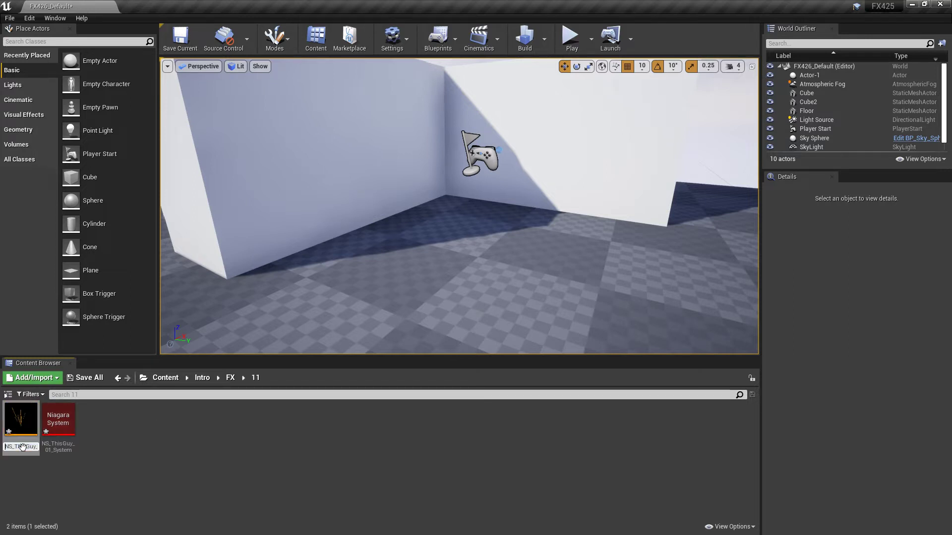
{"action": "key", "text": "BackSpace"}
{"action": "type", "text": "E"}
{"action": "key", "text": "Return"}
{"action": "left_click", "coordinate": [20, 461]}
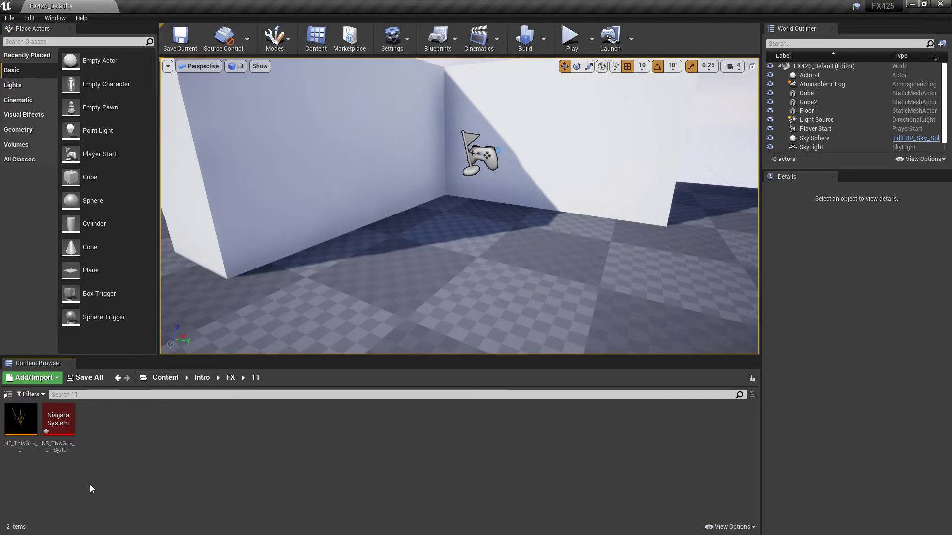
Open the NE_ThisGuy_01 emitter and set the Spawn Burst Instantaneous module's Spawn Count to 1
{"action": "double_click", "coordinate": [21, 420]}
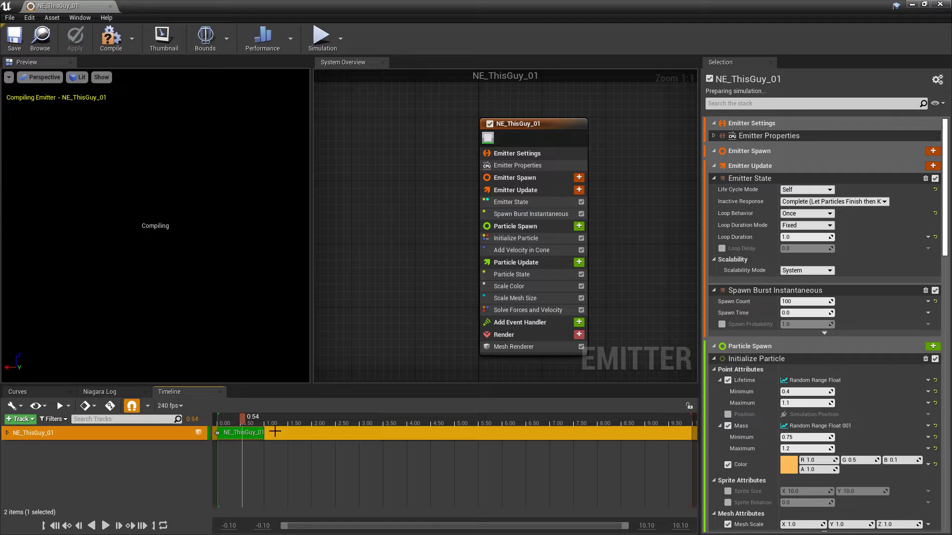
{"action": "left_click", "coordinate": [521, 213]}
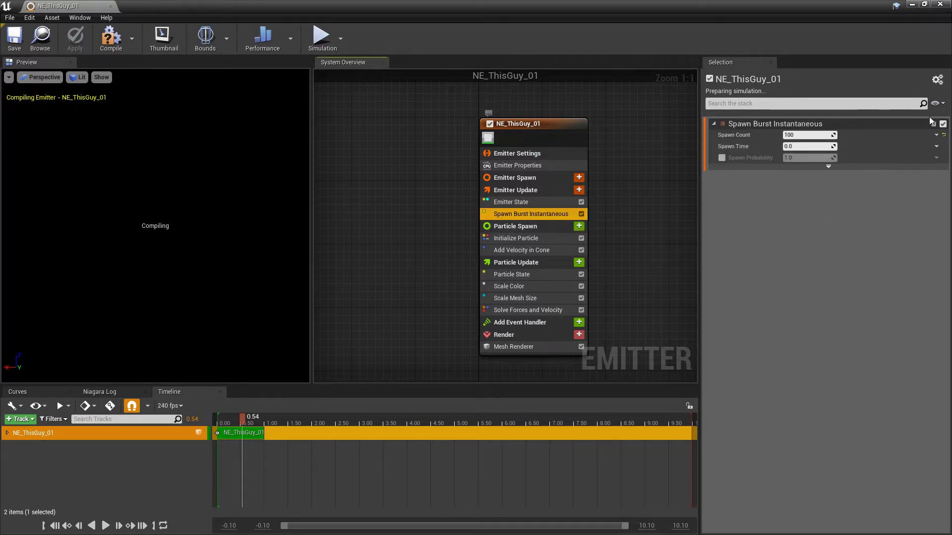
{"action": "left_click", "coordinate": [796, 136]}
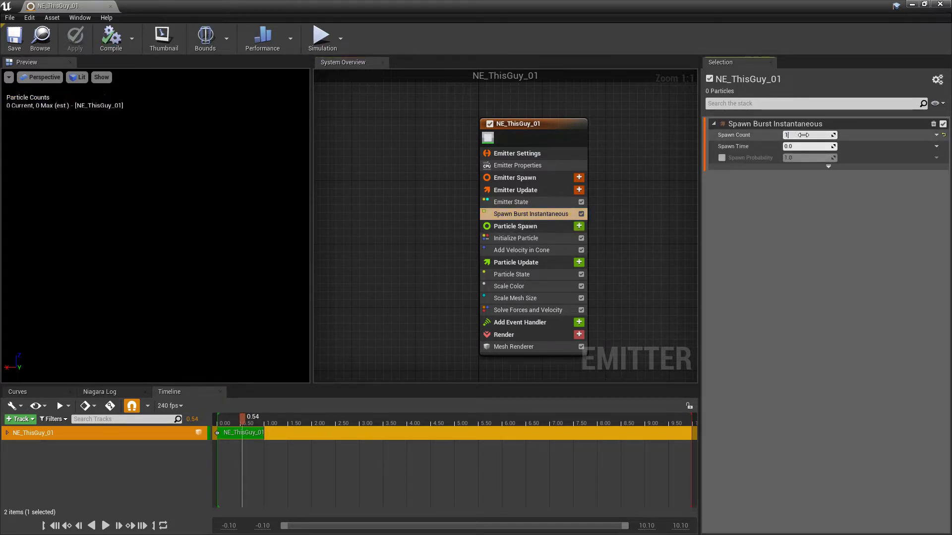
Set the Emitter State module's Loop Duration Mode to Infinite
{"action": "left_click", "coordinate": [510, 202]}
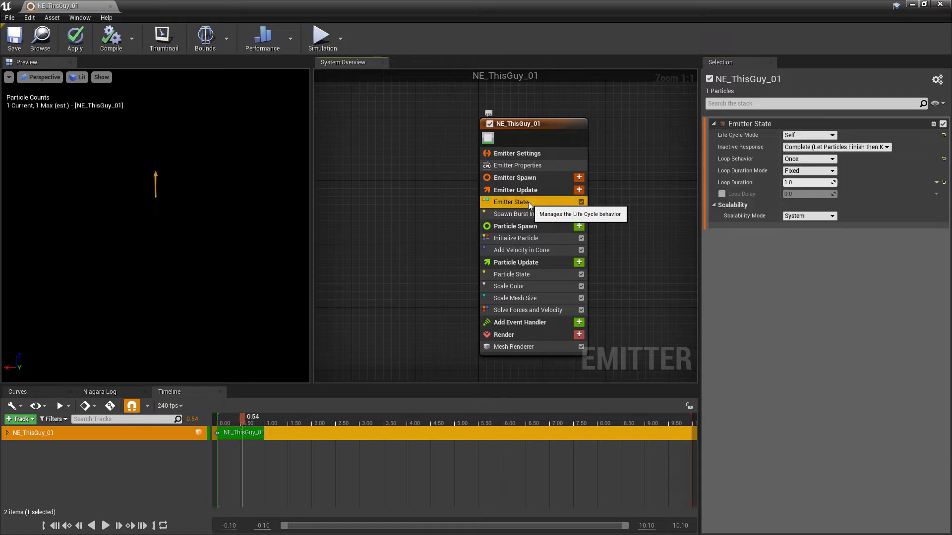
{"action": "left_click", "coordinate": [800, 174]}
{"action": "left_click", "coordinate": [799, 188]}
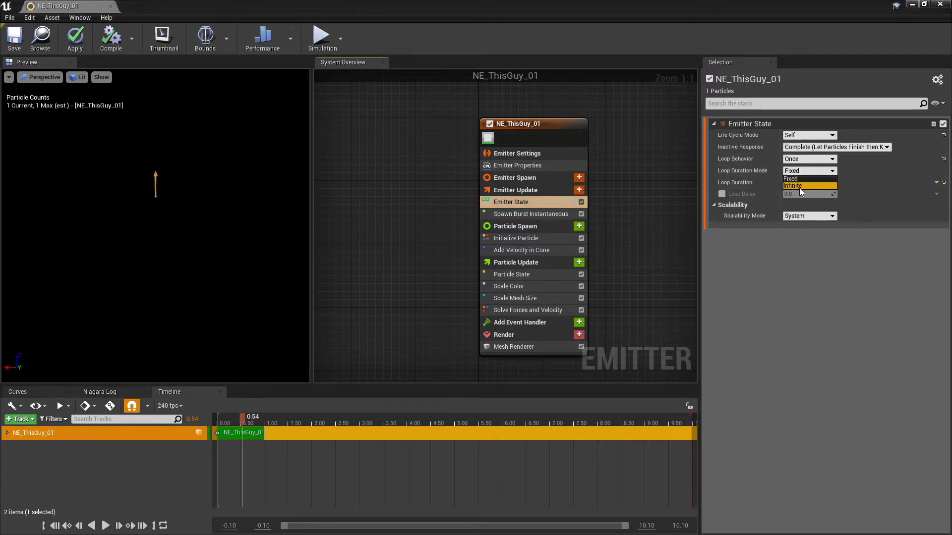
Delete the Add Velocity in Cone module from the emitter's Particle Spawn group
{"action": "left_click", "coordinate": [525, 238]}
{"action": "left_click", "coordinate": [543, 250]}
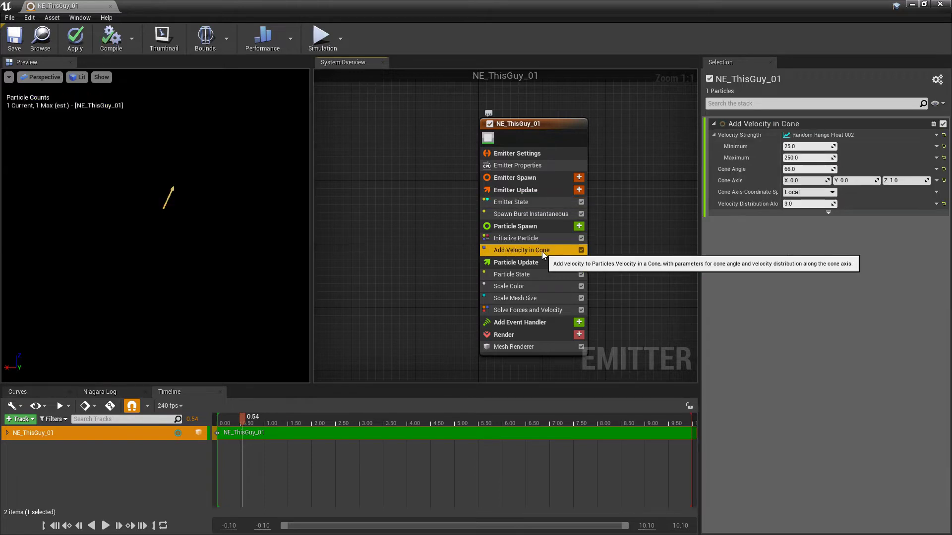
{"action": "key", "text": "Delete"}
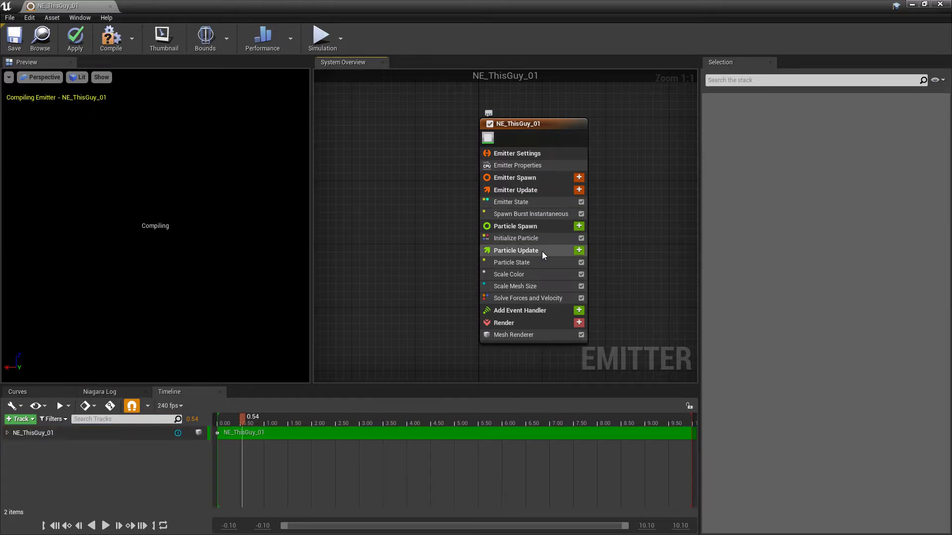
Delete the Scale Mesh Size module and reset the Scale Color module's Scale Alpha to its default of 1.0
{"action": "left_click", "coordinate": [534, 287]}
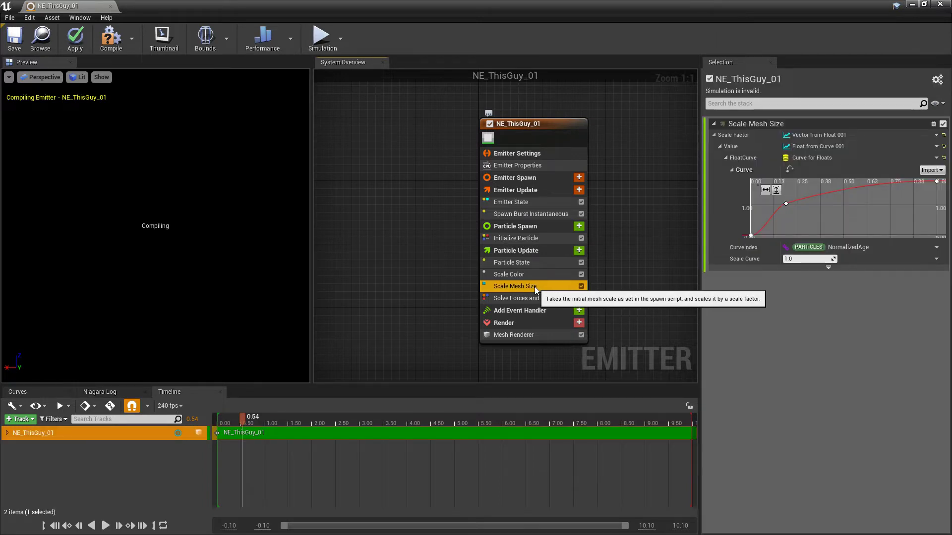
{"action": "key", "text": "Delete"}
{"action": "left_click", "coordinate": [533, 275]}
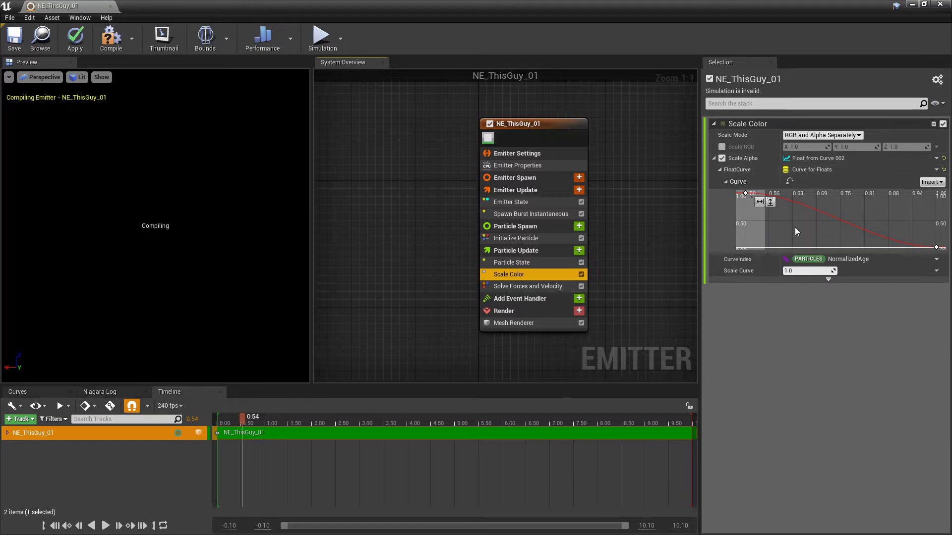
{"action": "left_click", "coordinate": [944, 158]}
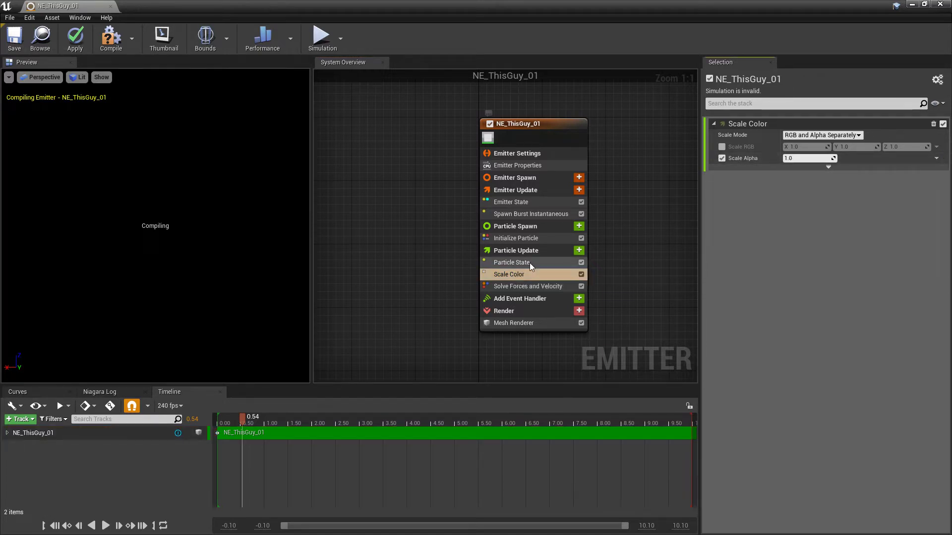
Turn off killing particles when their lifetime has elapsed in the Particle State module, and save the emitter
{"action": "left_click", "coordinate": [550, 263]}
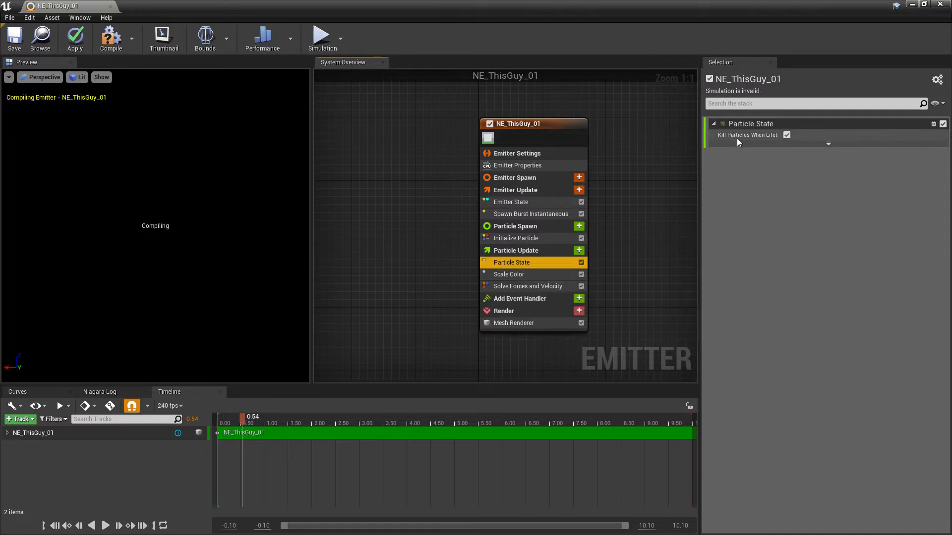
{"action": "left_click", "coordinate": [787, 135]}
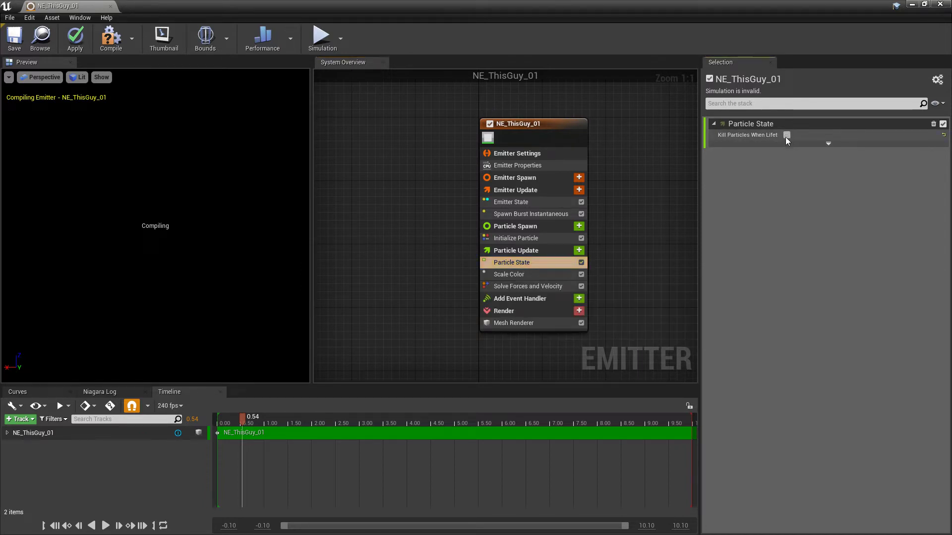
{"action": "left_click", "coordinate": [20, 50]}
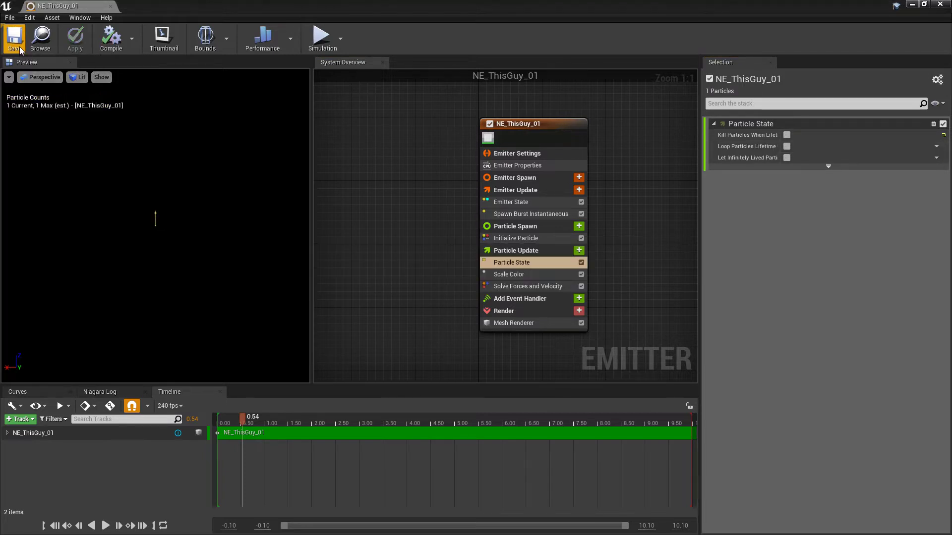
Enable Scale RGB in the Scale Color module and set its X, Y and Z values to 150
{"action": "left_click", "coordinate": [525, 275]}
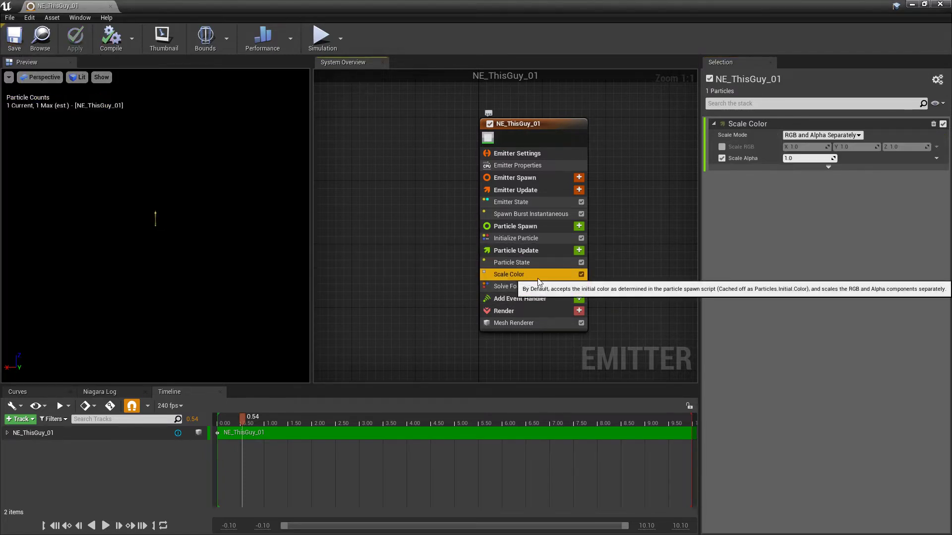
{"action": "left_click", "coordinate": [722, 146]}
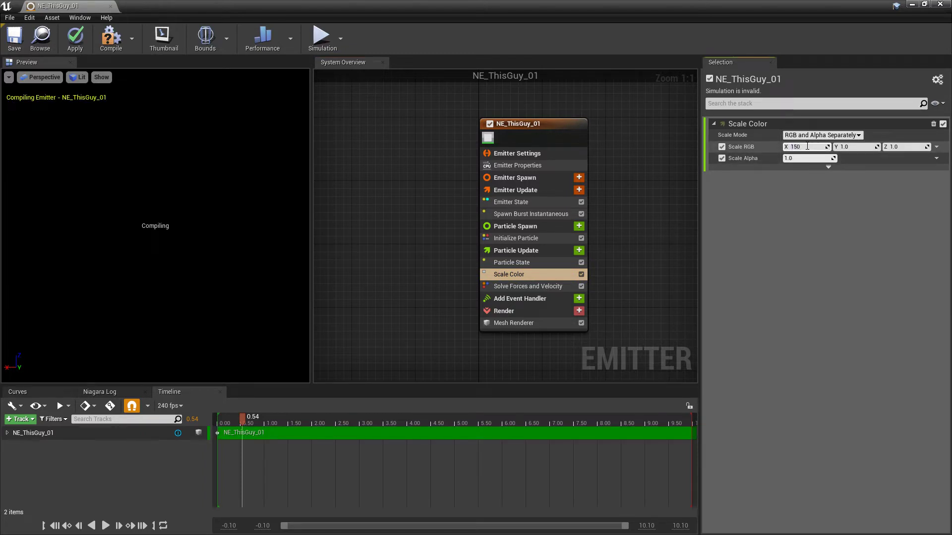
{"action": "key", "text": "Tab"}
{"action": "type", "text": "15"}
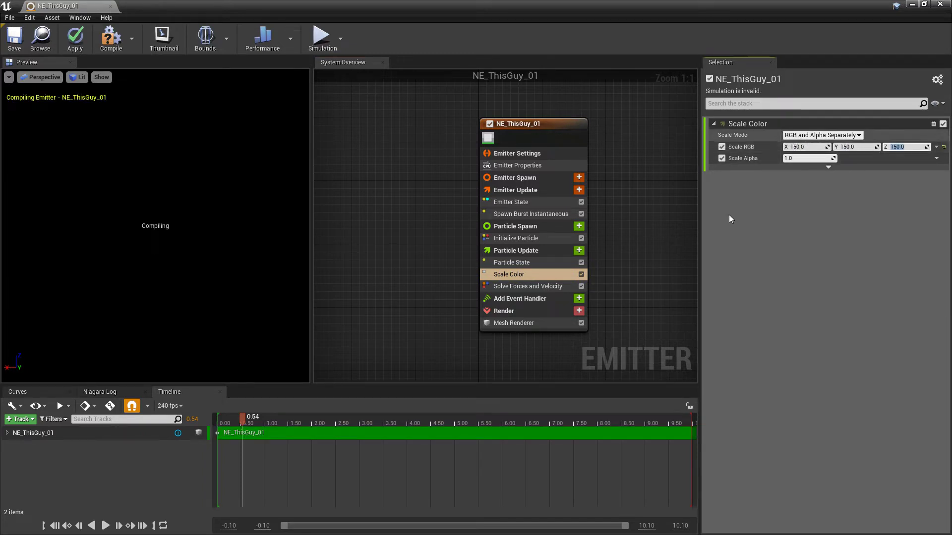
Add a Light Renderer to the emitter's Render group
{"action": "left_click", "coordinate": [579, 311]}
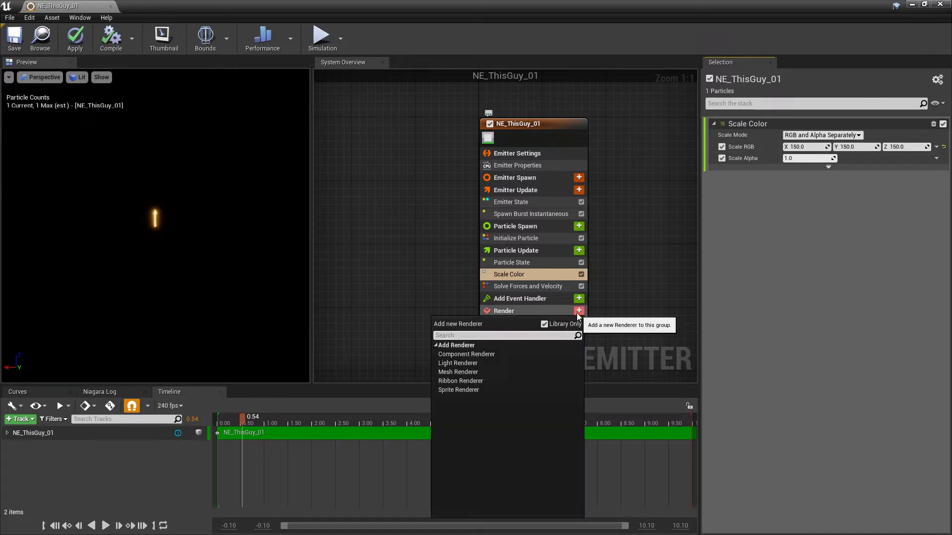
{"action": "type", "text": "lihj"}
{"action": "key", "text": "BackSpace"}
{"action": "key", "text": "BackSpace"}
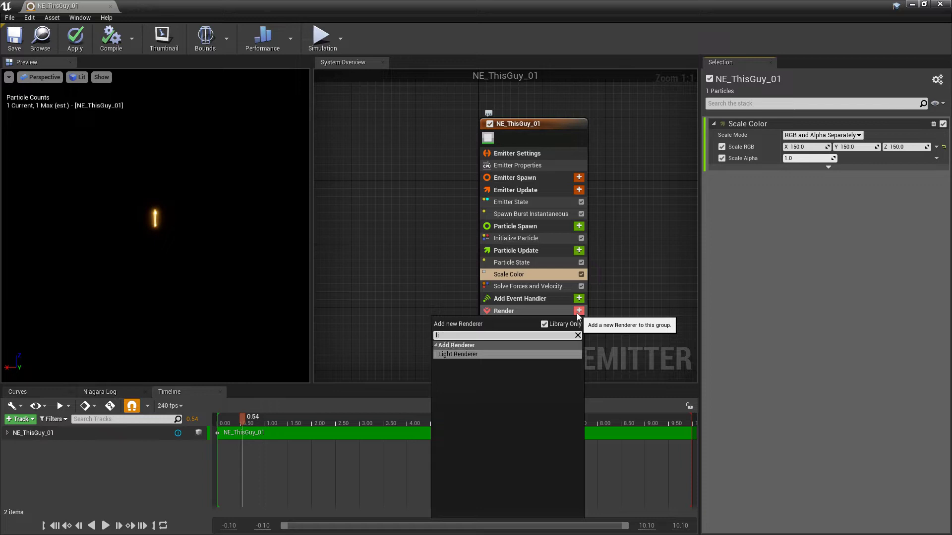
{"action": "left_click", "coordinate": [479, 356]}
Set the Light Renderer's Color Add to 1.0 for X, Y and Z, and save the emitter
{"action": "left_click", "coordinate": [516, 335]}
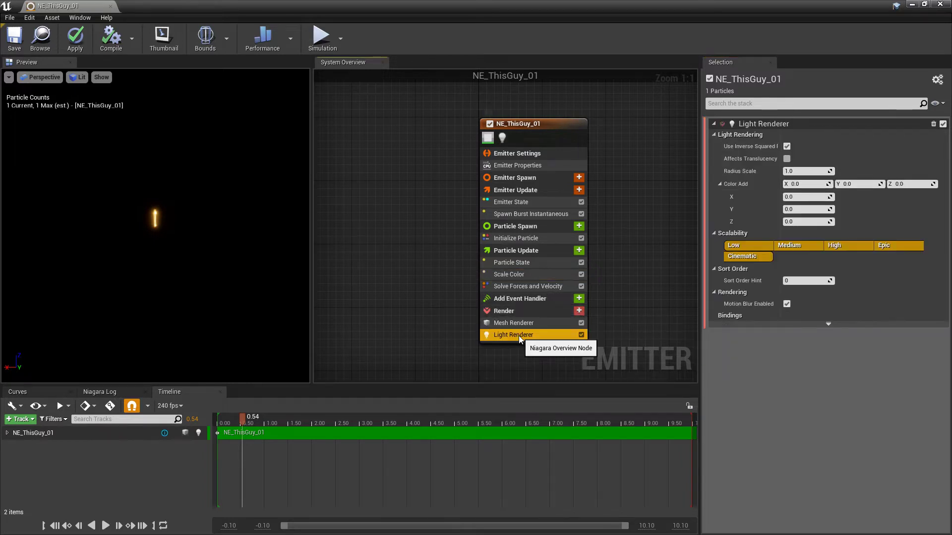
{"action": "left_click", "coordinate": [803, 197]}
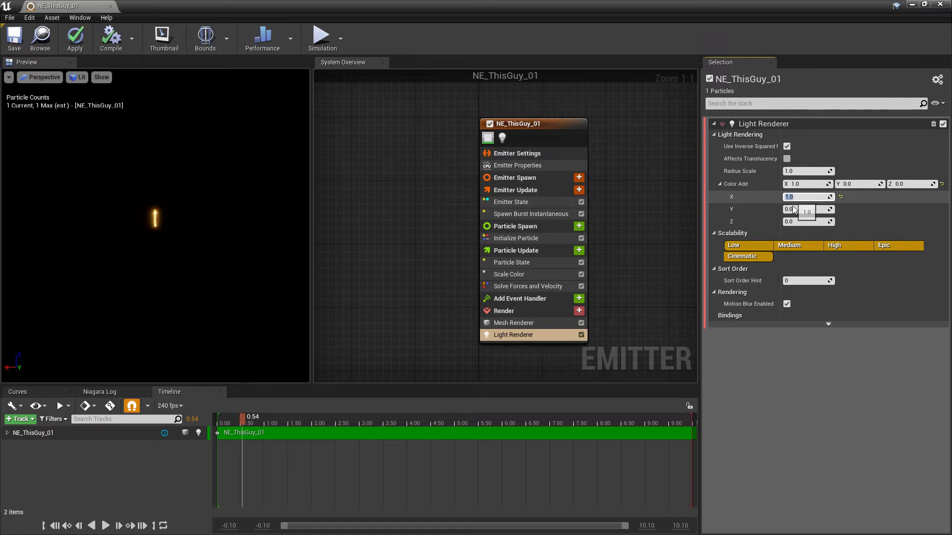
{"action": "left_click", "coordinate": [797, 210]}
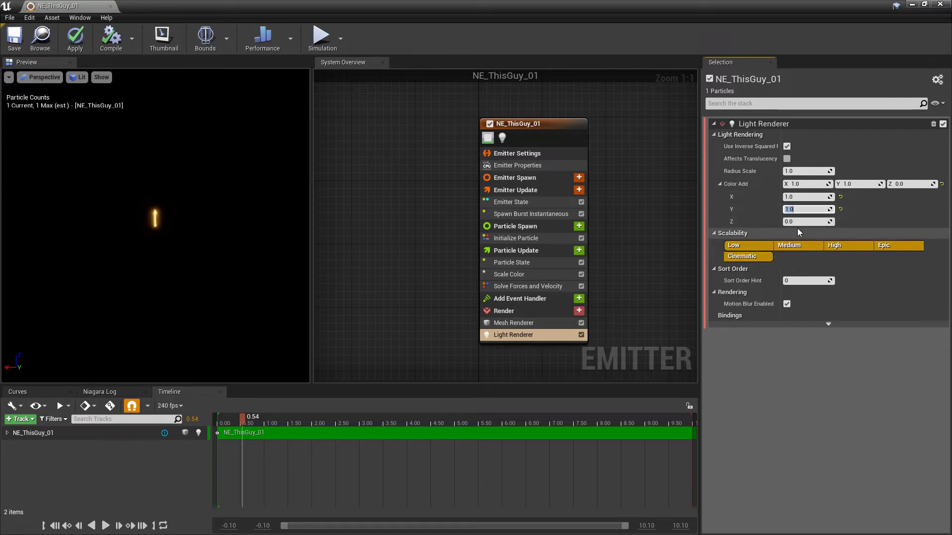
{"action": "left_click", "coordinate": [790, 220]}
{"action": "key", "text": "Return"}
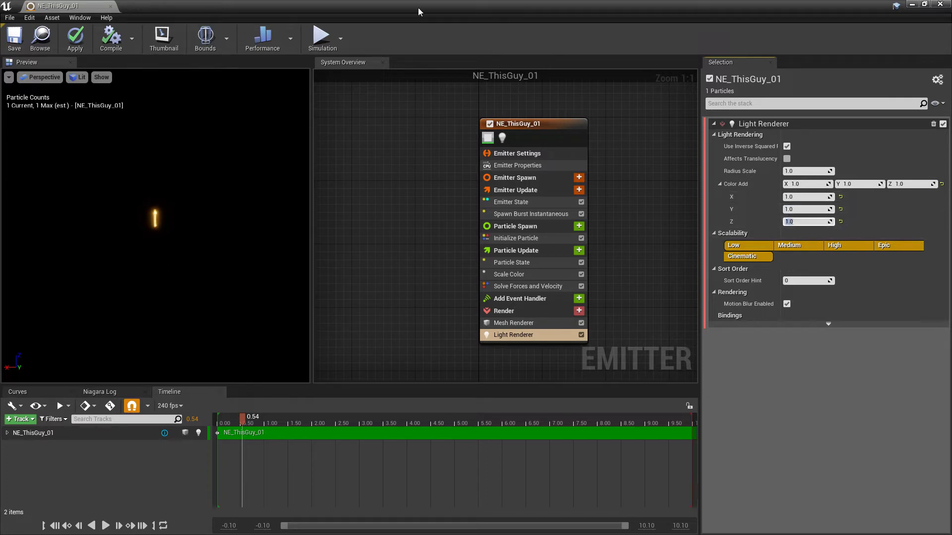
{"action": "left_click", "coordinate": [15, 38]}
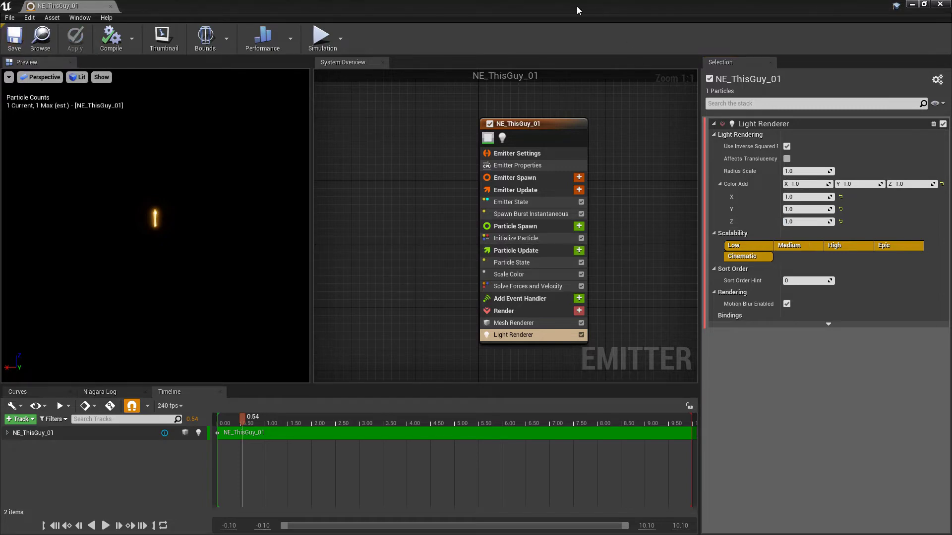
Place NS_ThisGuy_01_System in the level close to the wall and enable its Force Solo option
{"action": "left_click_drag", "start_coordinate": [577, 10], "coordinate": [570, 401]}
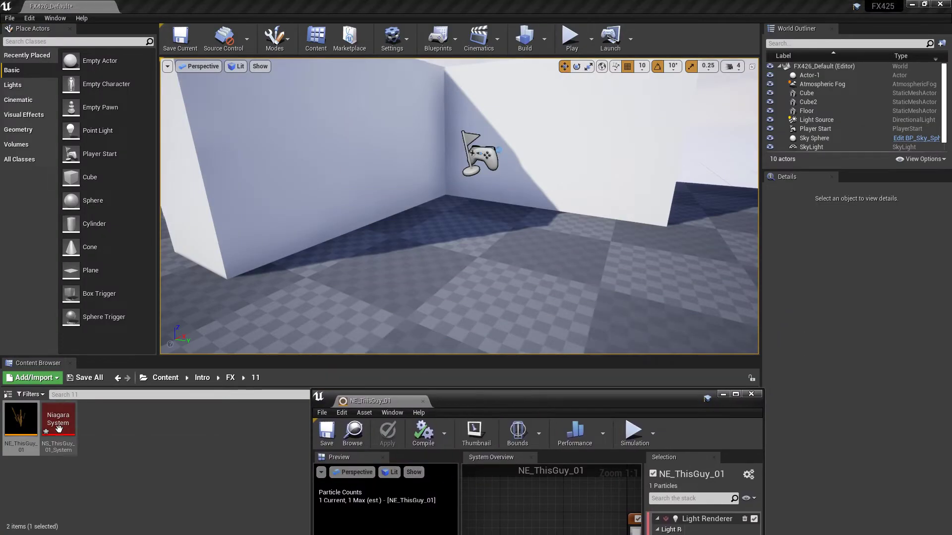
{"action": "left_click_drag", "start_coordinate": [58, 429], "coordinate": [354, 144]}
{"action": "left_click_drag", "start_coordinate": [378, 178], "coordinate": [370, 177]}
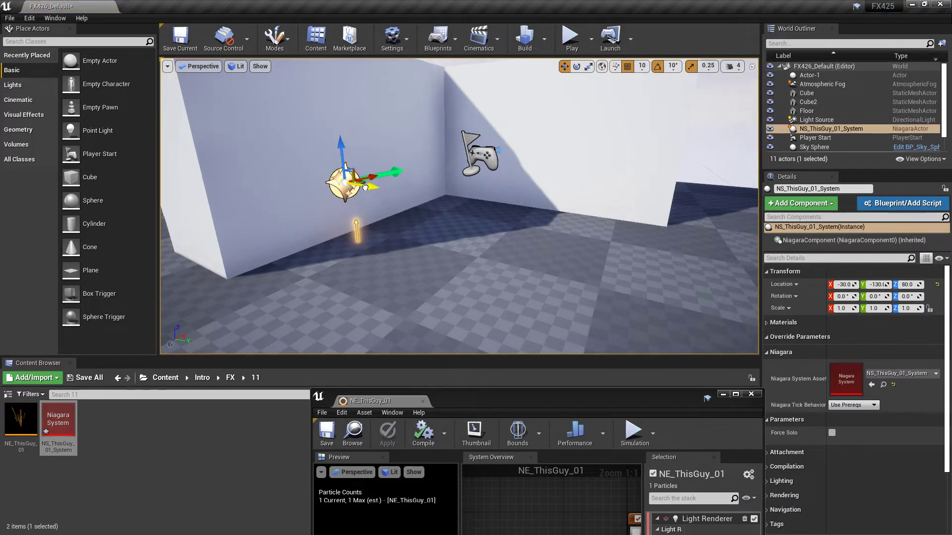
{"action": "left_click", "coordinate": [832, 433]}
{"action": "key", "text": "f"}
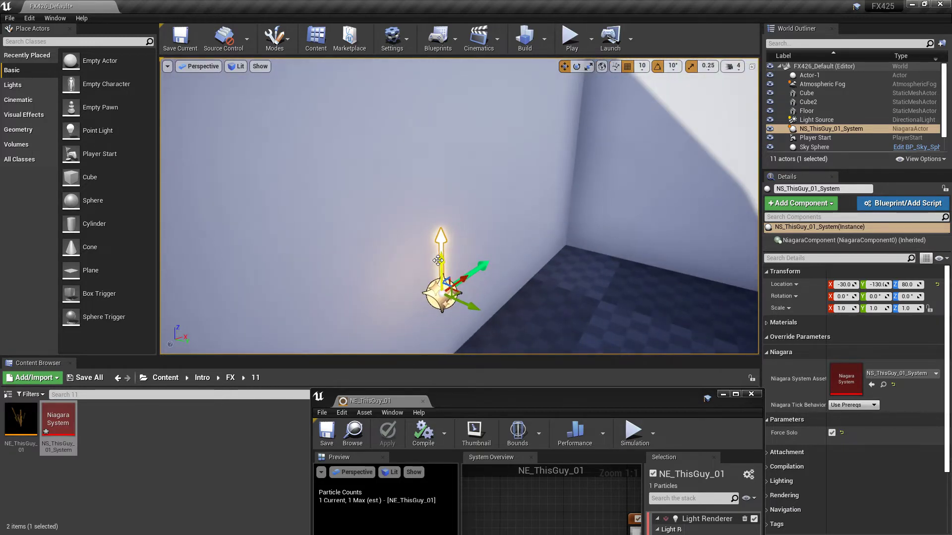
{"action": "left_click", "coordinate": [473, 304]}
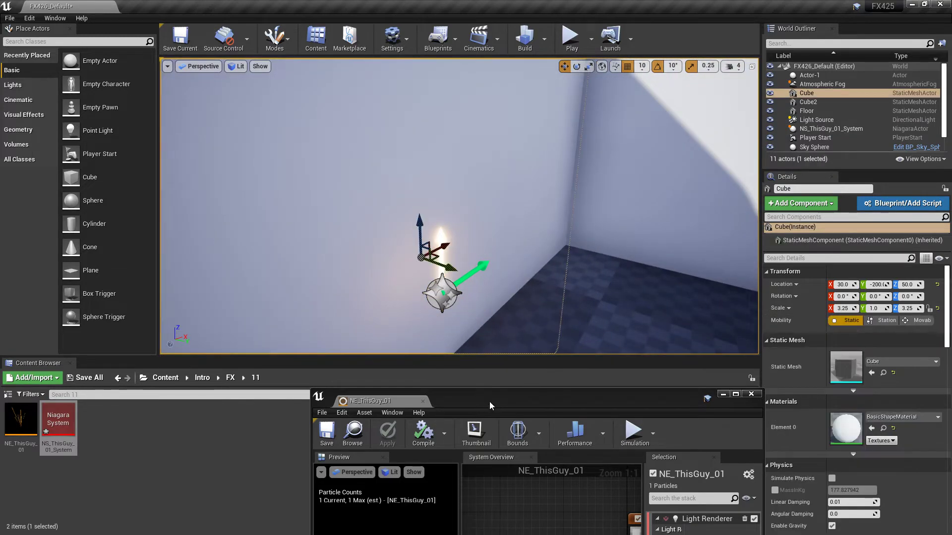
Set the Light Renderer's Radius Scale to 10 in the NE_ThisGuy_01 emitter
{"action": "left_click_drag", "start_coordinate": [496, 401], "coordinate": [448, 321]}
{"action": "left_click_drag", "start_coordinate": [458, 353], "coordinate": [380, 150]}
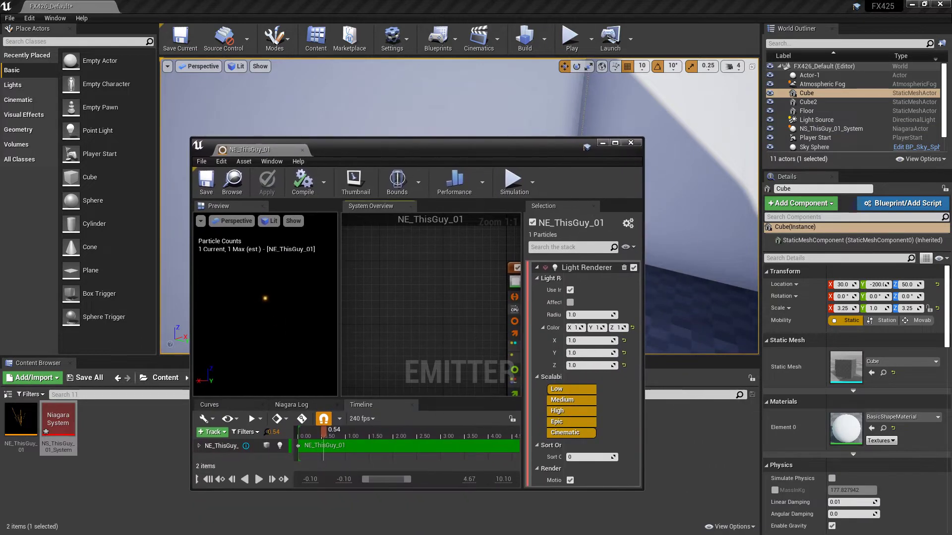
{"action": "left_click", "coordinate": [615, 143]}
{"action": "left_click", "coordinate": [800, 171]}
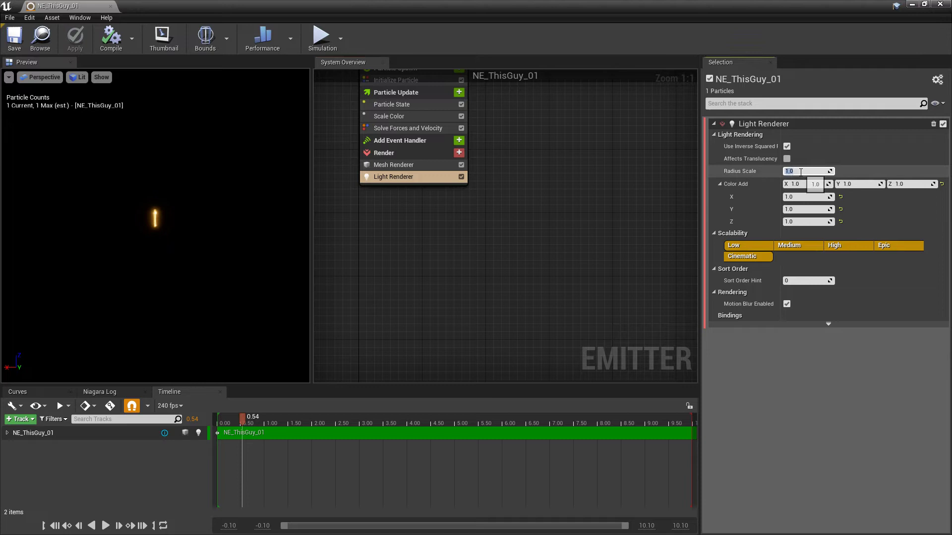
{"action": "type", "text": "10"}
{"action": "key", "text": "Return"}
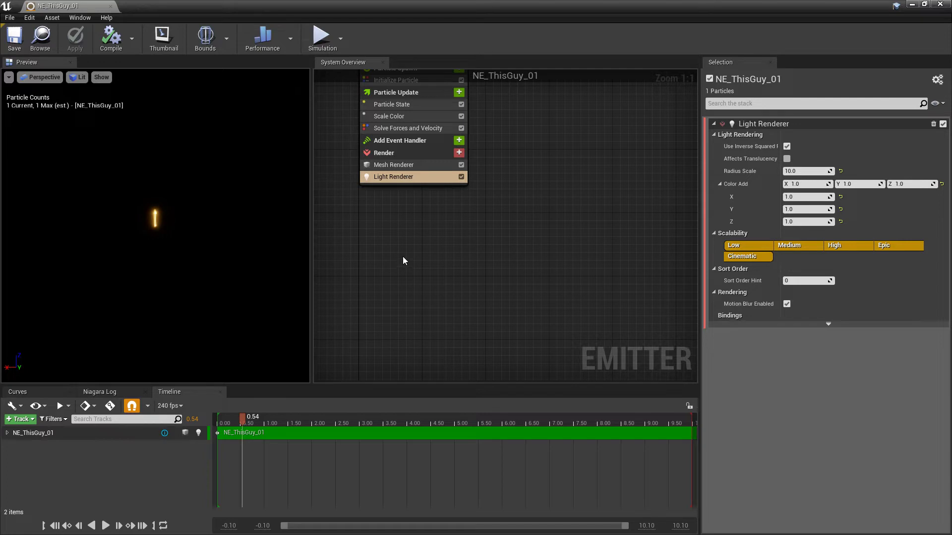
Examine the value-source options for Lifetime in Initialize Particle and compare them with the Light Renderer's properties
{"action": "right_click_drag", "start_coordinate": [493, 201], "coordinate": [525, 317]}
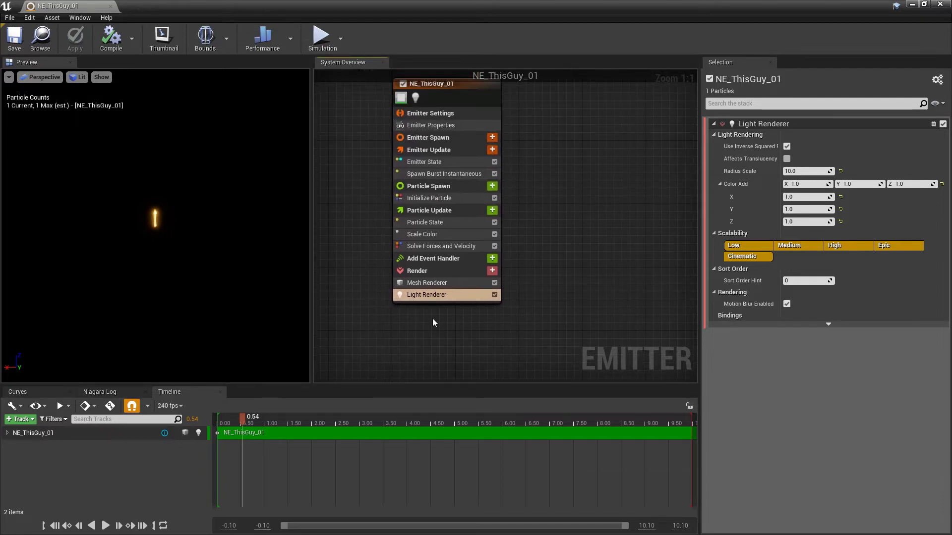
{"action": "left_click", "coordinate": [449, 198]}
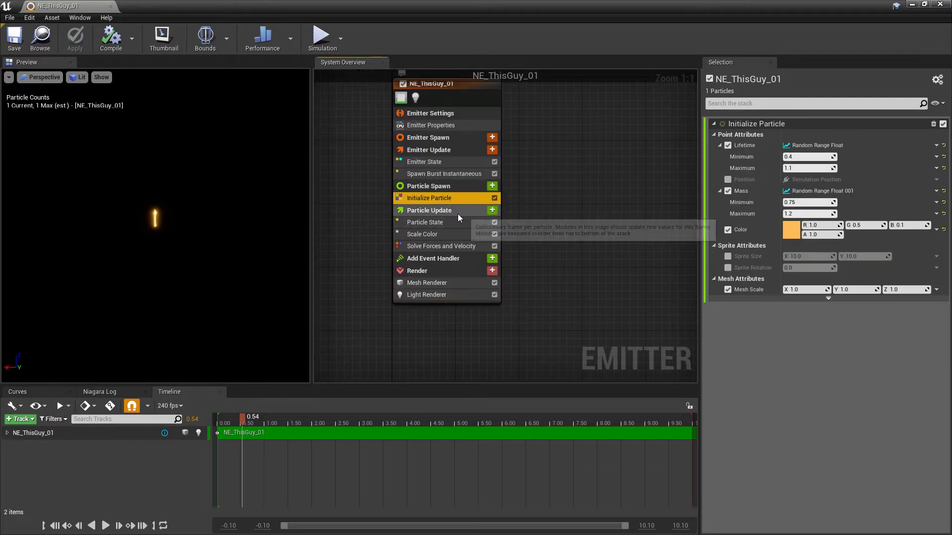
{"action": "left_click", "coordinate": [936, 146]}
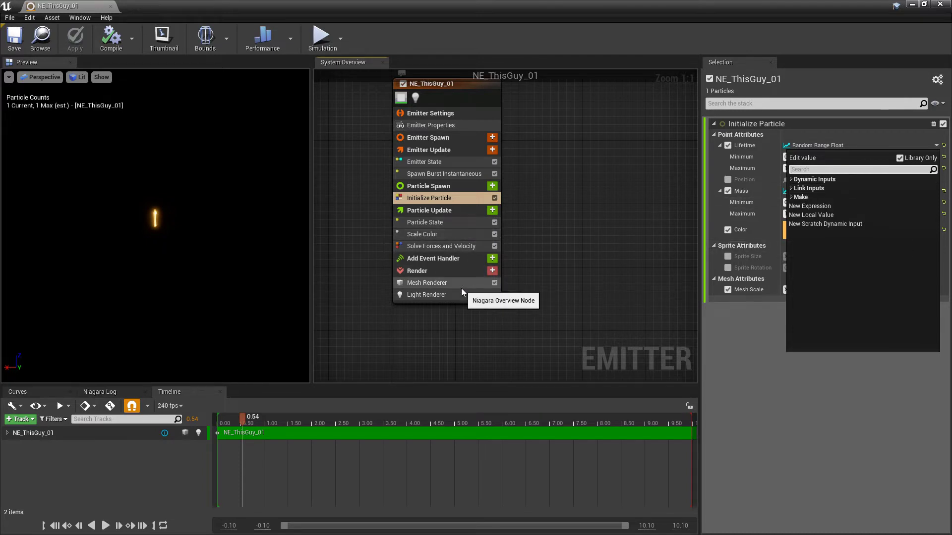
{"action": "left_click", "coordinate": [451, 296]}
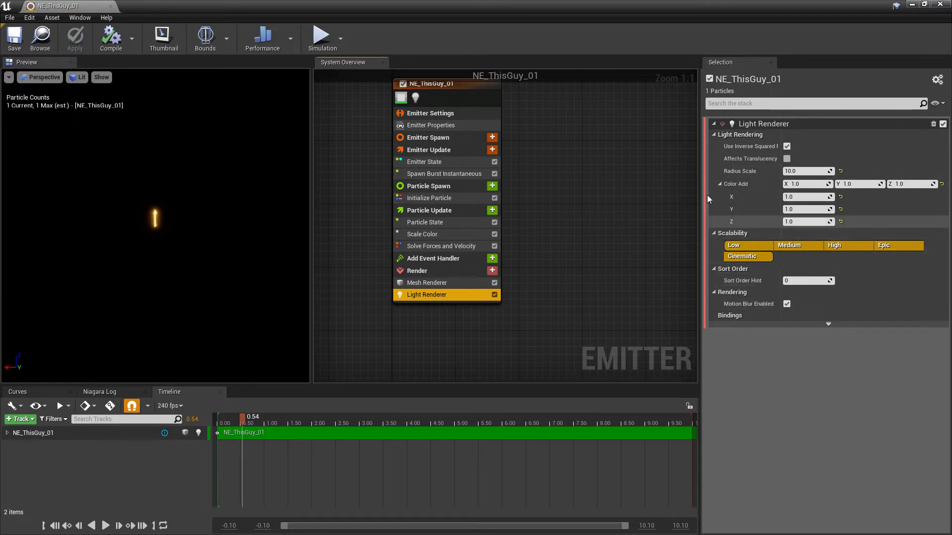
{"action": "mouse_move", "coordinate": [730, 191]}
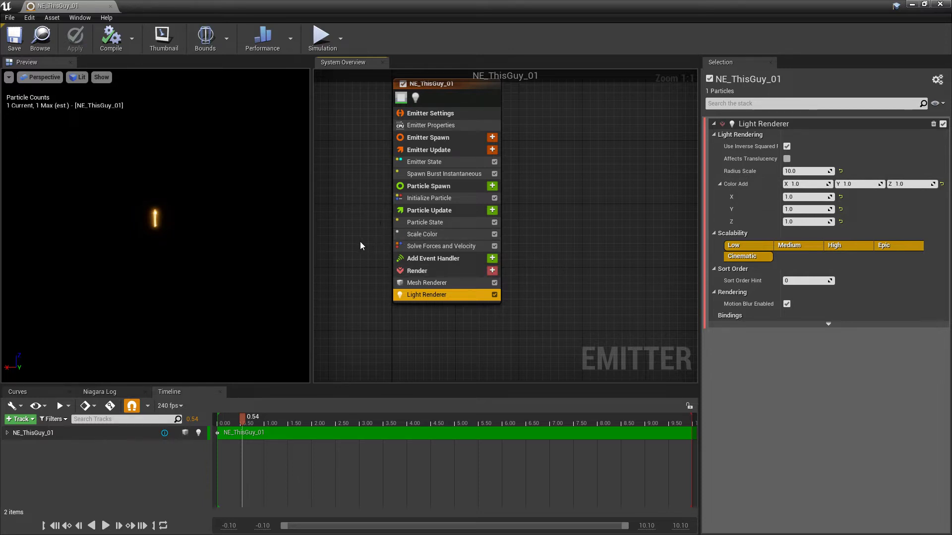
Close the emitter, open NS_ThisGuy_01_System for editing and add a float user parameter to it
{"action": "left_click", "coordinate": [940, 4]}
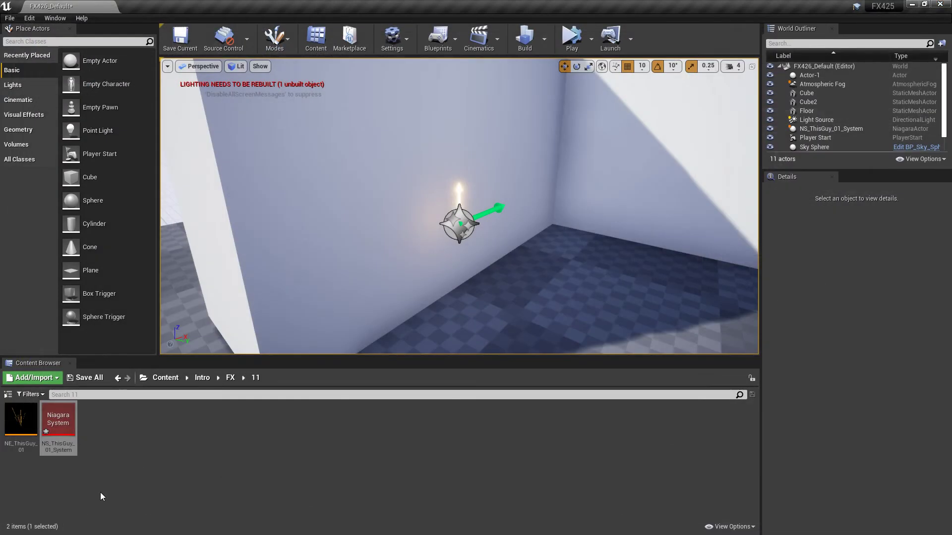
{"action": "double_click", "coordinate": [64, 421]}
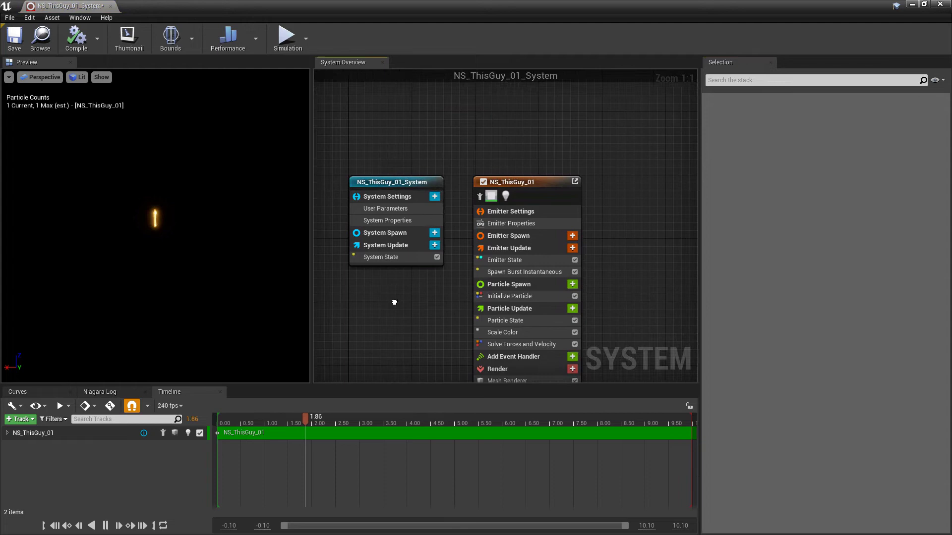
{"action": "left_click", "coordinate": [434, 197]}
{"action": "type", "text": "float"}
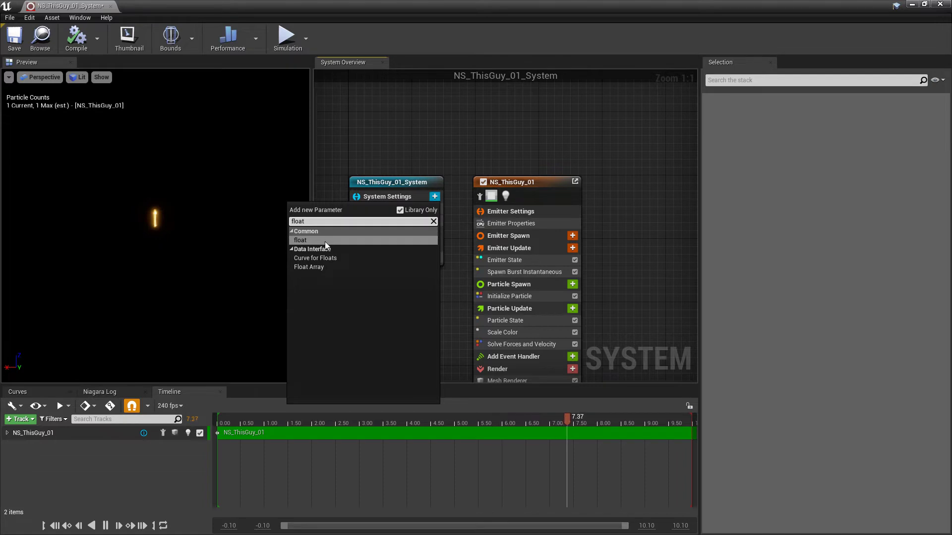
{"action": "key", "text": "Return"}
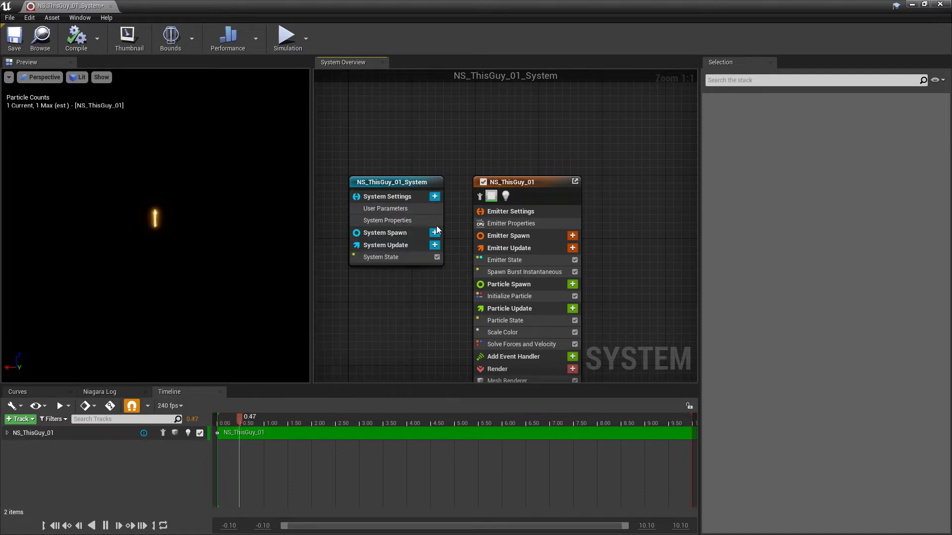
Rename the new float user parameter to LightIntensity
{"action": "left_click", "coordinate": [392, 208]}
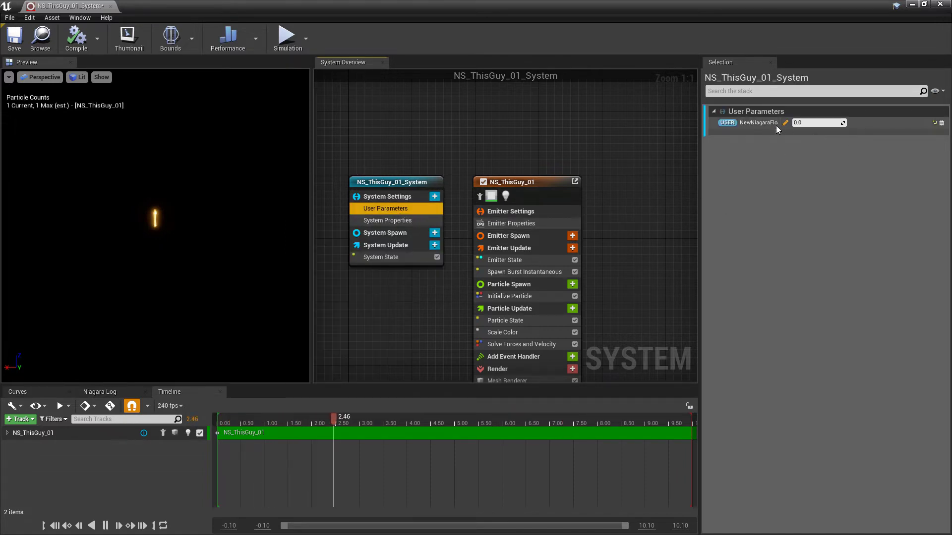
{"action": "right_click", "coordinate": [758, 124]}
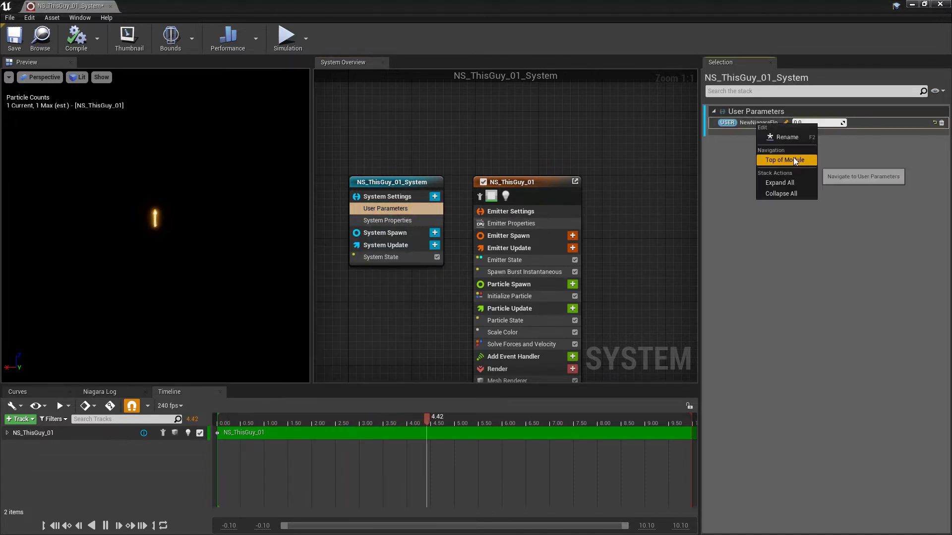
{"action": "left_click", "coordinate": [787, 138]}
{"action": "type", "text": "Lig"}
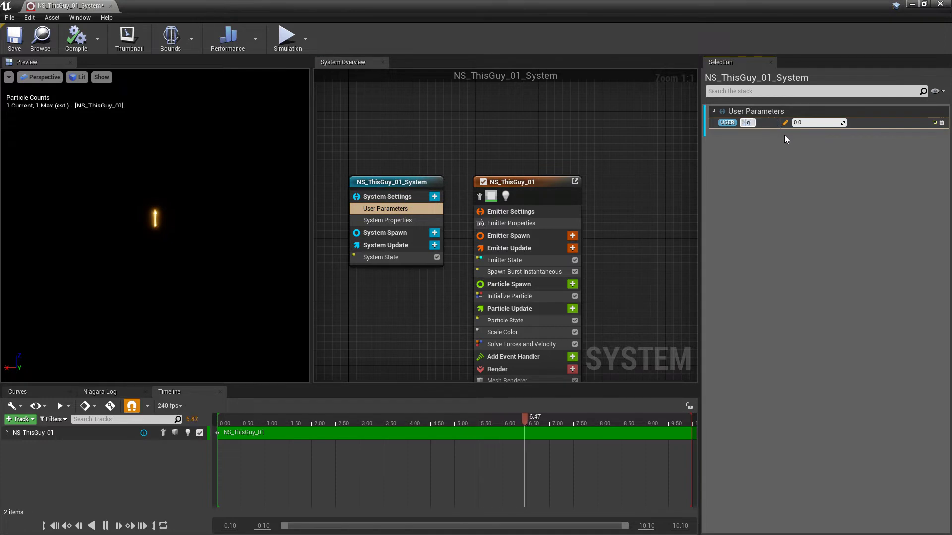
{"action": "type", "text": "htInten"}
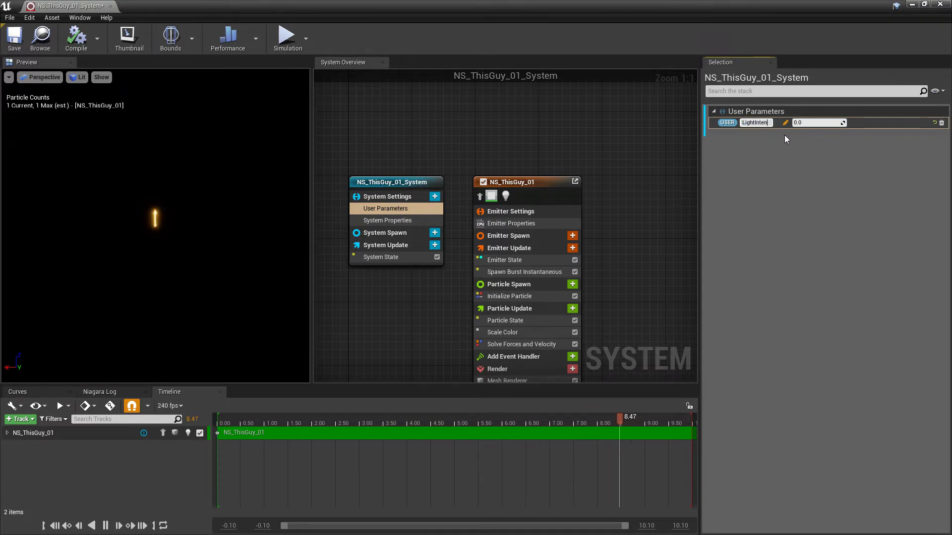
{"action": "type", "text": "sity"}
{"action": "key", "text": "Return"}
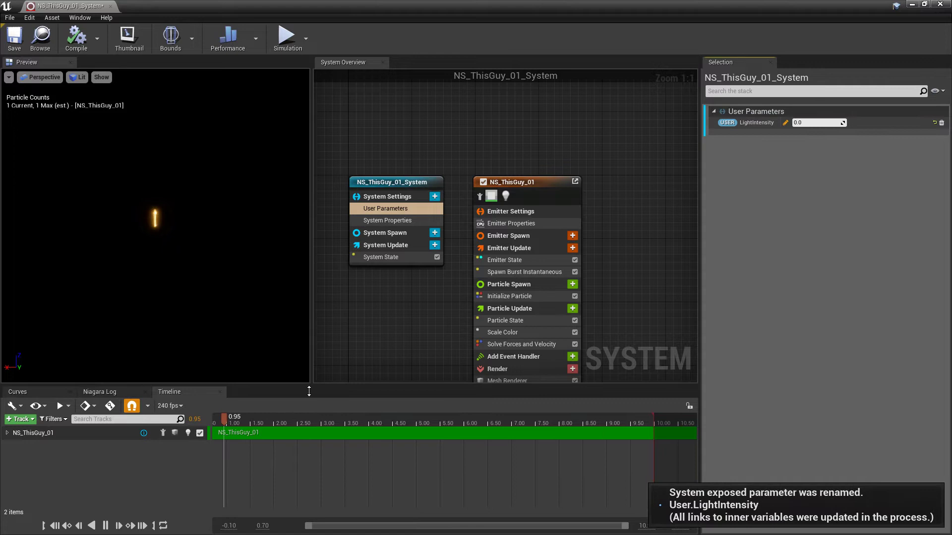
Pause the preview simulation and set the LightIntensity user parameter's default value to 1.0
{"action": "key", "text": "space"}
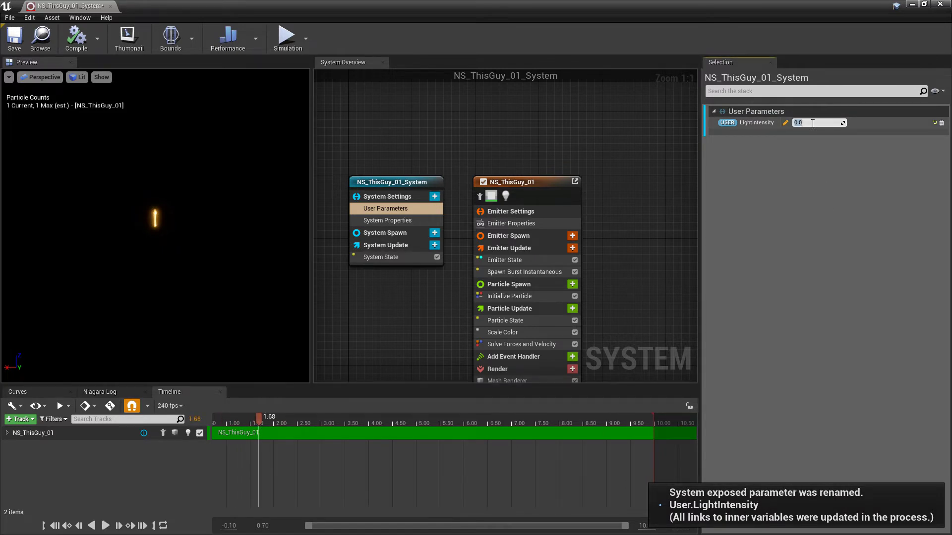
{"action": "type", "text": "150"}
{"action": "key", "text": "Return"}
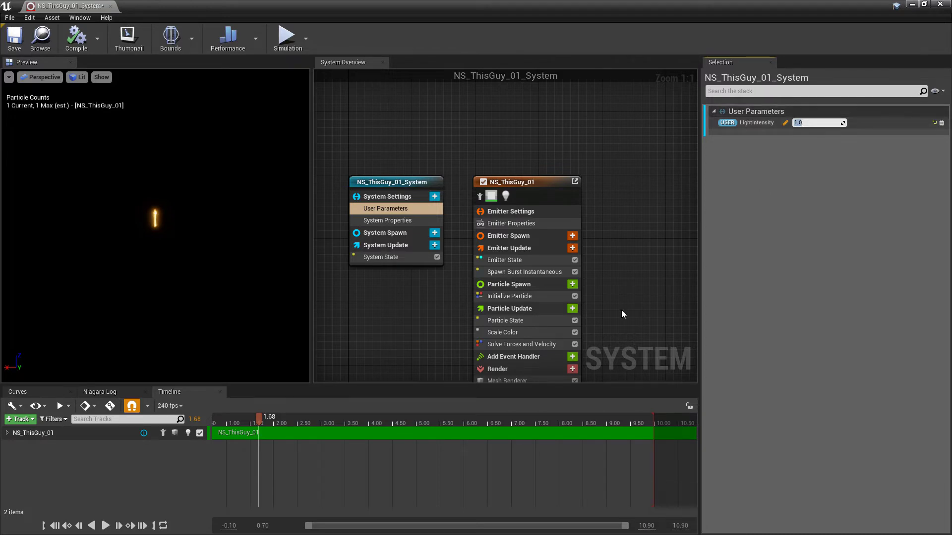
Drive Scale RGB in the emitter's Scale Color module with a Vector from Float dynamic input
{"action": "right_click_drag", "start_coordinate": [622, 314], "coordinate": [590, 239]}
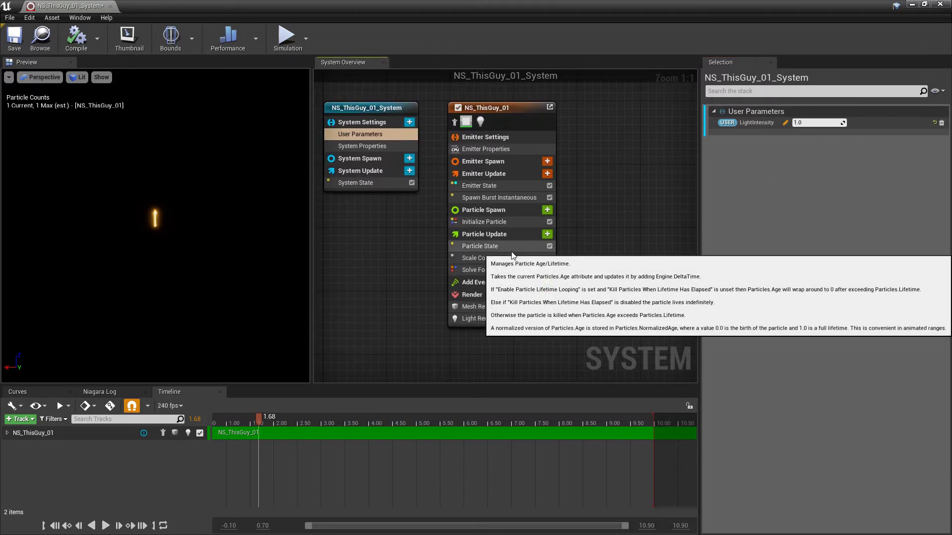
{"action": "left_click", "coordinate": [497, 258]}
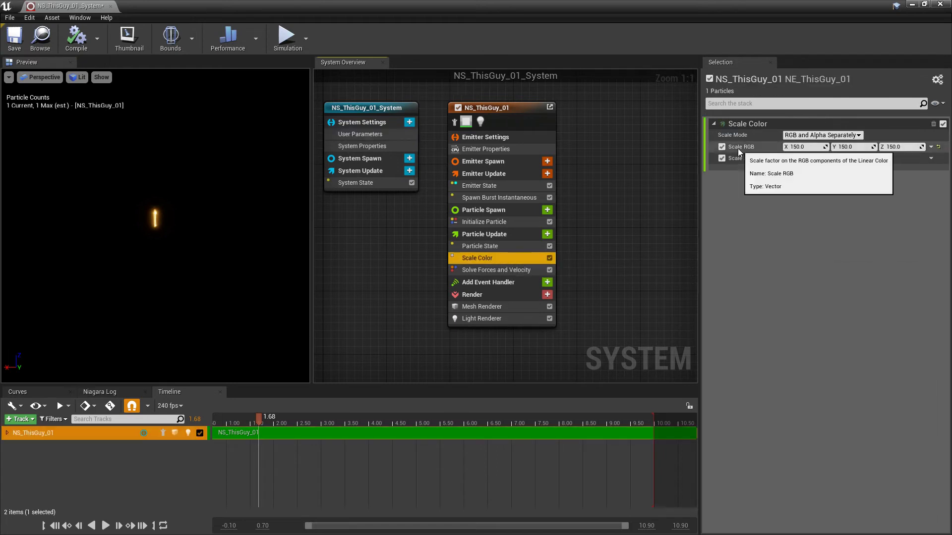
{"action": "left_click", "coordinate": [931, 147]}
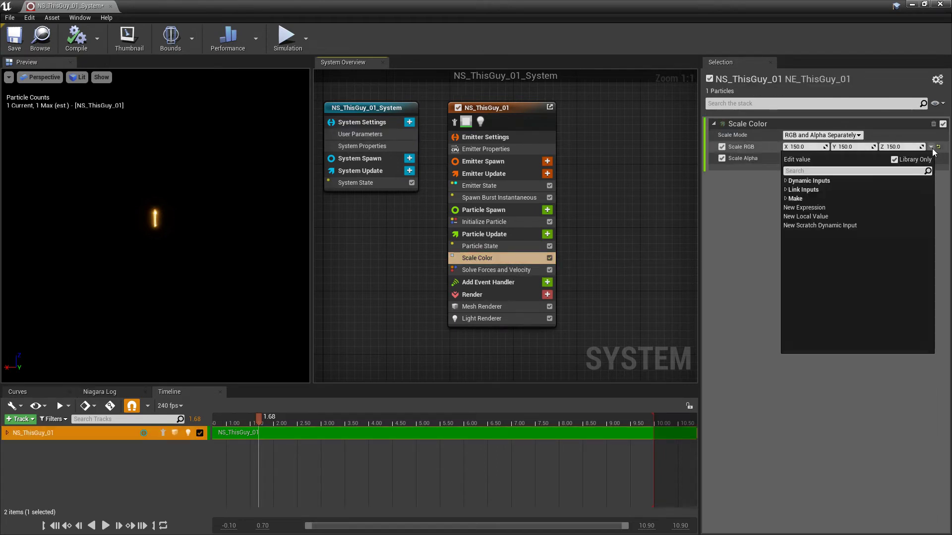
{"action": "type", "text": "float"}
{"action": "left_click", "coordinate": [820, 217]}
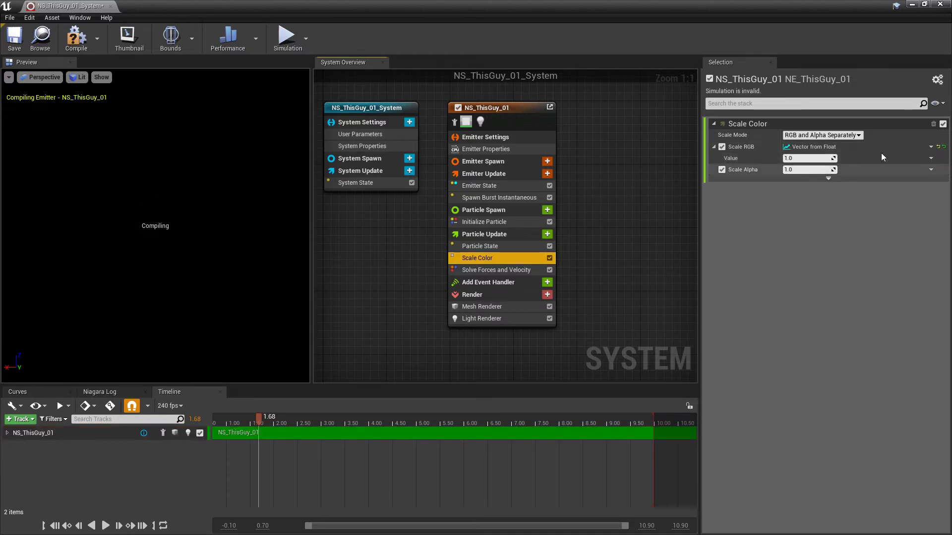
Assign a Multiply Float dynamic input to the Scale RGB vector's Value and set A to 150
{"action": "left_click", "coordinate": [930, 158]}
{"action": "type", "text": "mult"}
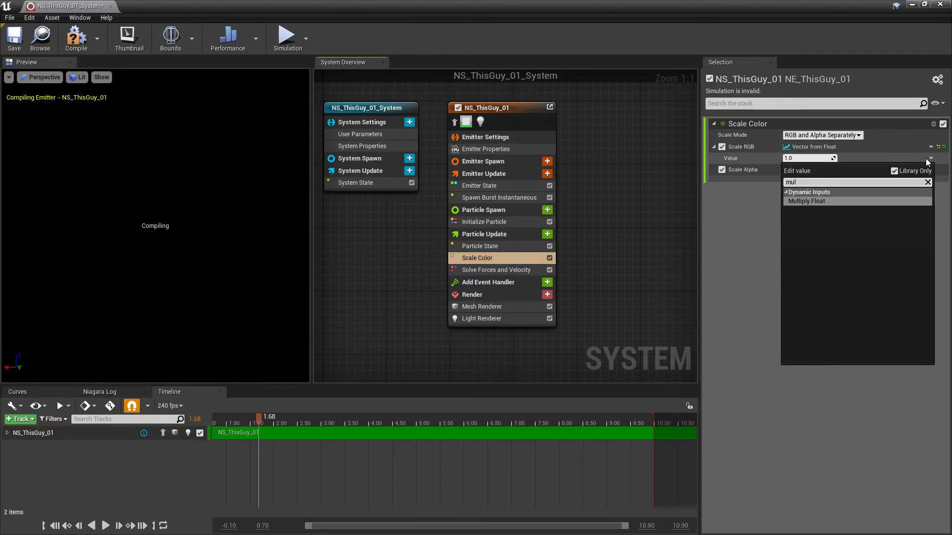
{"action": "left_click", "coordinate": [822, 205]}
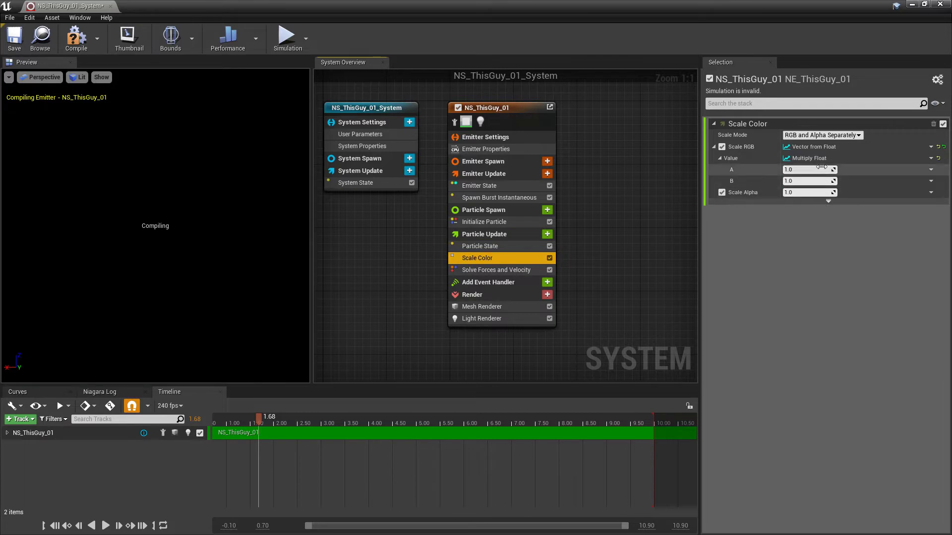
{"action": "left_click", "coordinate": [800, 169]}
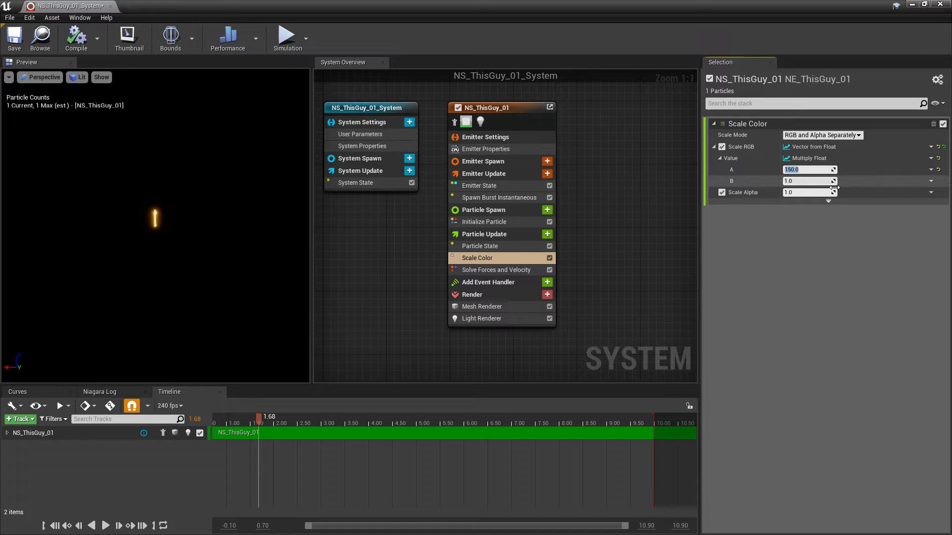
Link Multiply Float's B input to the LightIntensity user parameter, save the system and return to the level
{"action": "left_click", "coordinate": [931, 182]}
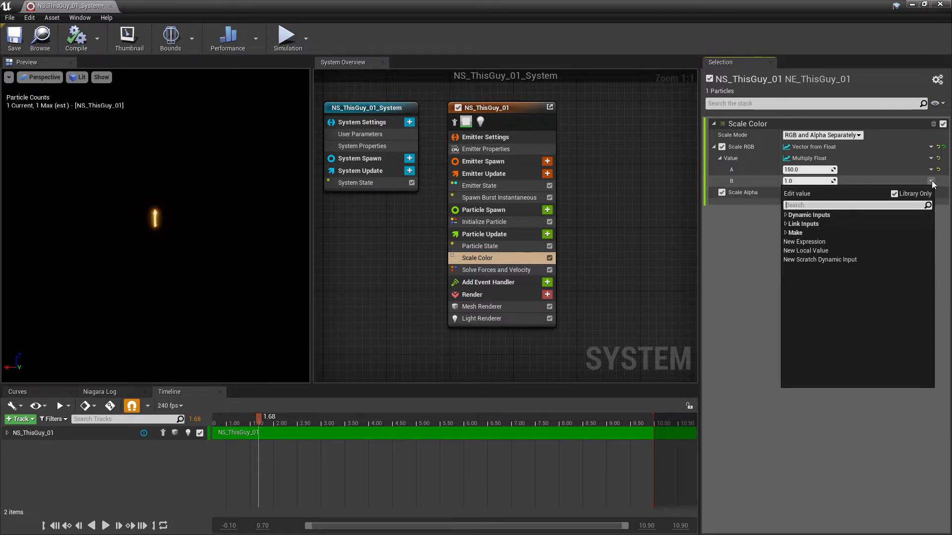
{"action": "type", "text": "light"}
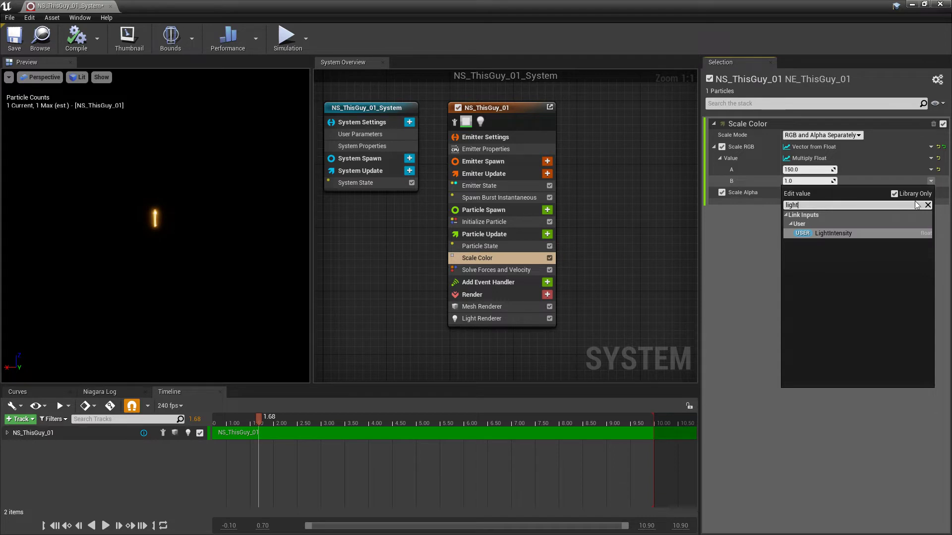
{"action": "left_click", "coordinate": [843, 233]}
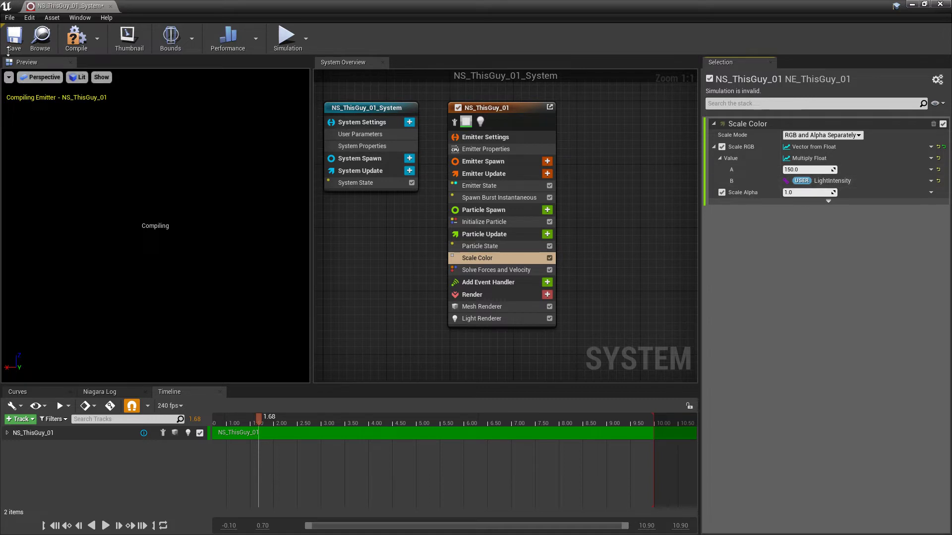
{"action": "left_click", "coordinate": [15, 38]}
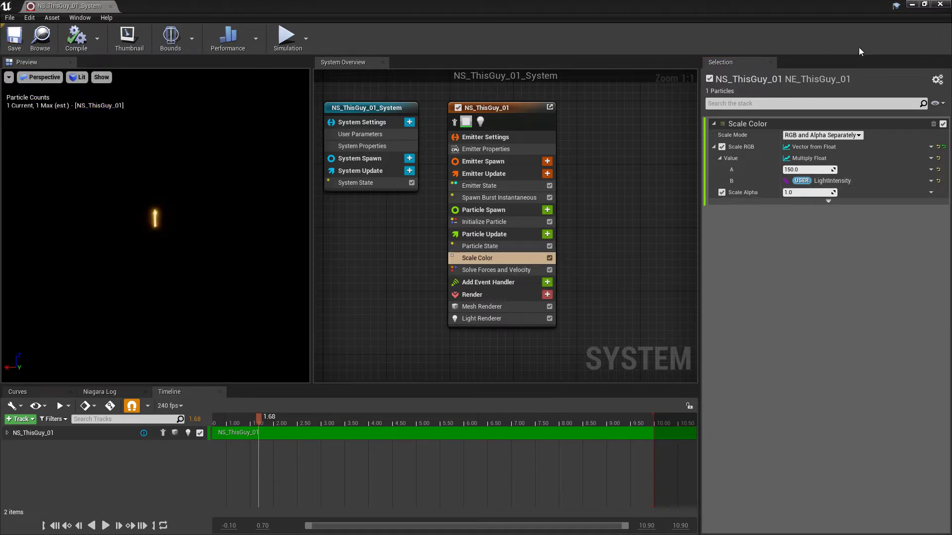
{"action": "left_click", "coordinate": [912, 5]}
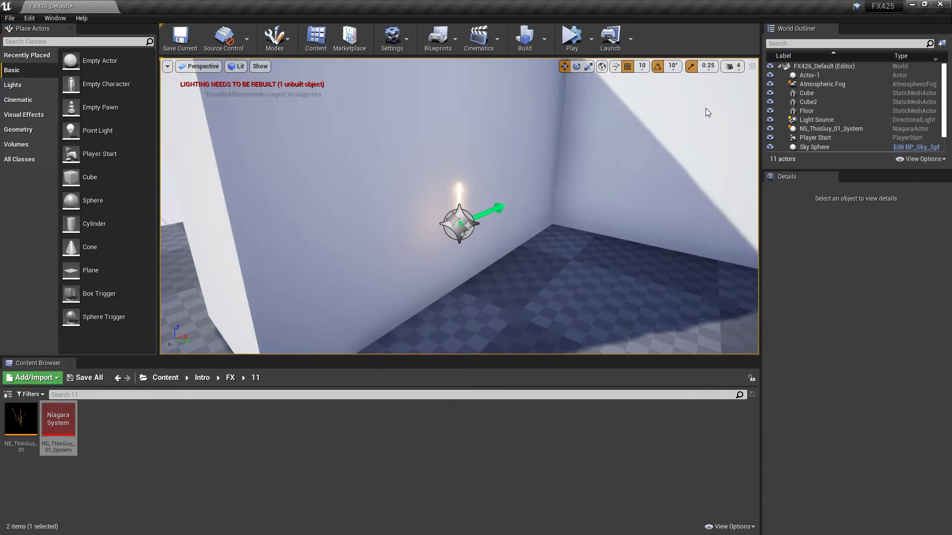
Create an Actor Blueprint class named BP_ThisGuy_01 in the FX/11 folder
{"action": "left_click", "coordinate": [114, 441]}
{"action": "right_click", "coordinate": [111, 440]}
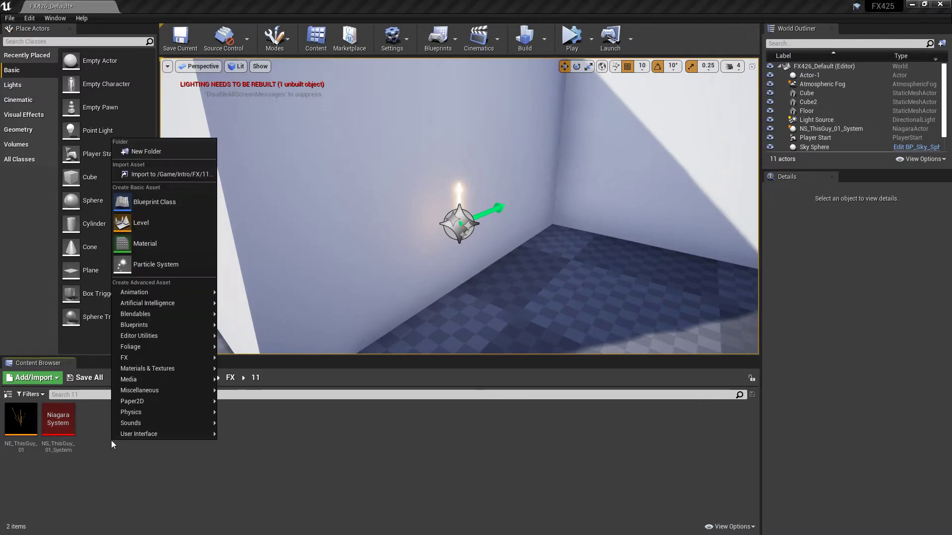
{"action": "left_click", "coordinate": [170, 199]}
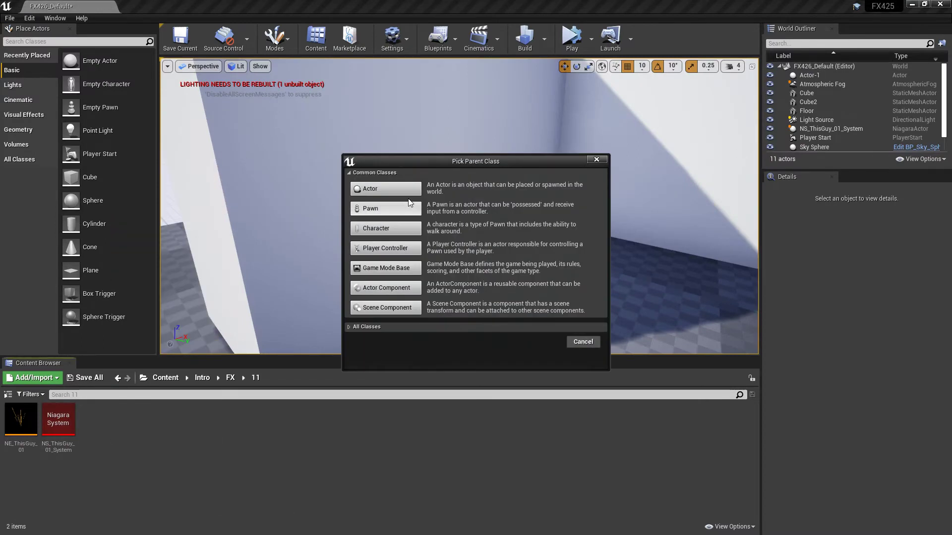
{"action": "left_click", "coordinate": [384, 189]}
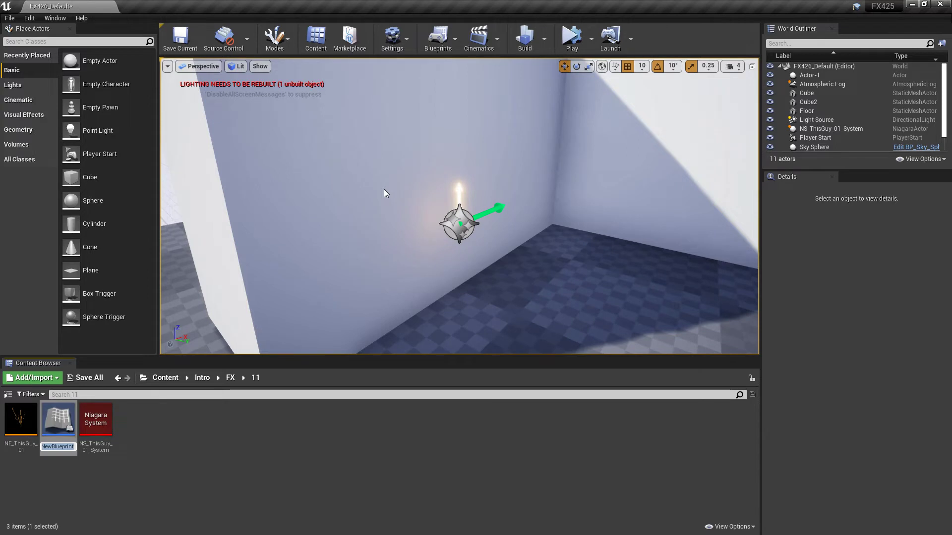
{"action": "type", "text": "B"}
{"action": "key", "text": "Return"}
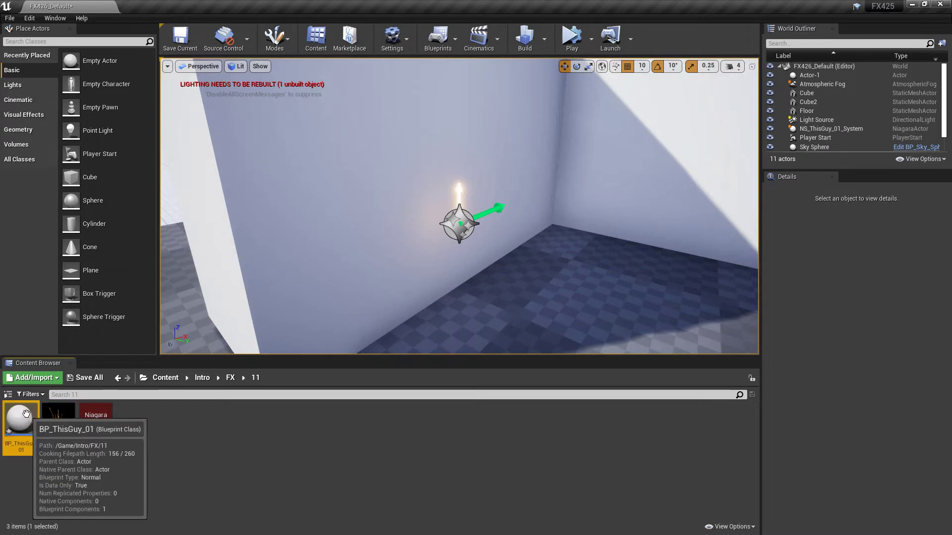
Open BP_ThisGuy_01 for editing and add a Niagara Particle System component named FX
{"action": "double_click", "coordinate": [96, 418]}
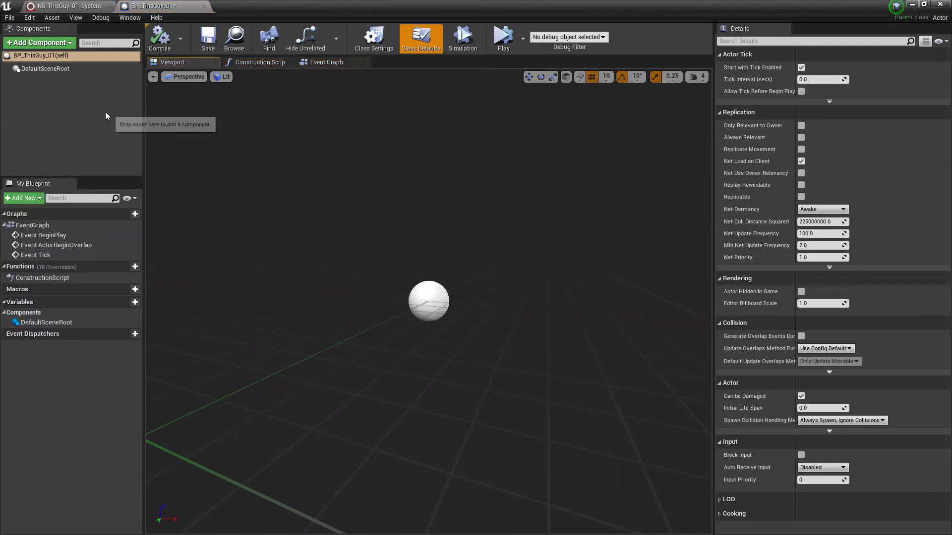
{"action": "left_click", "coordinate": [48, 44]}
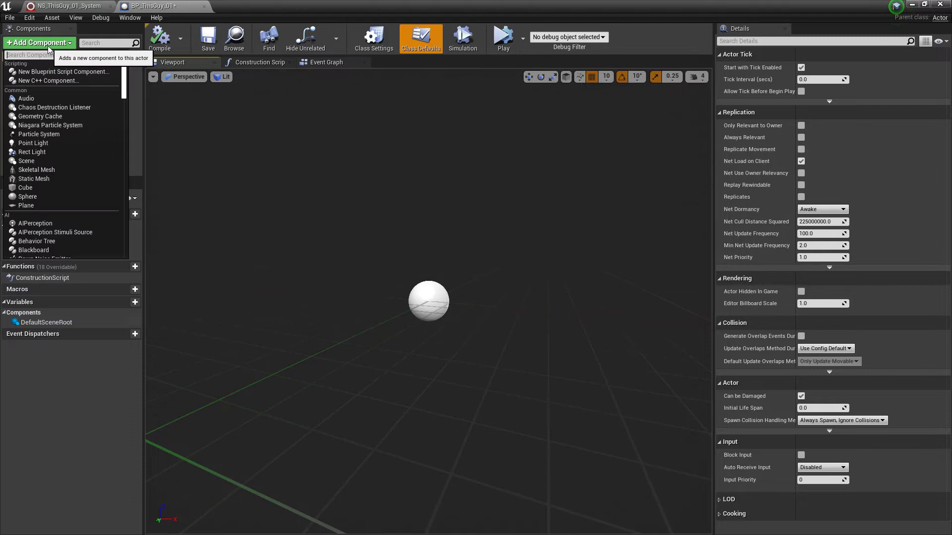
{"action": "type", "text": "niaga"}
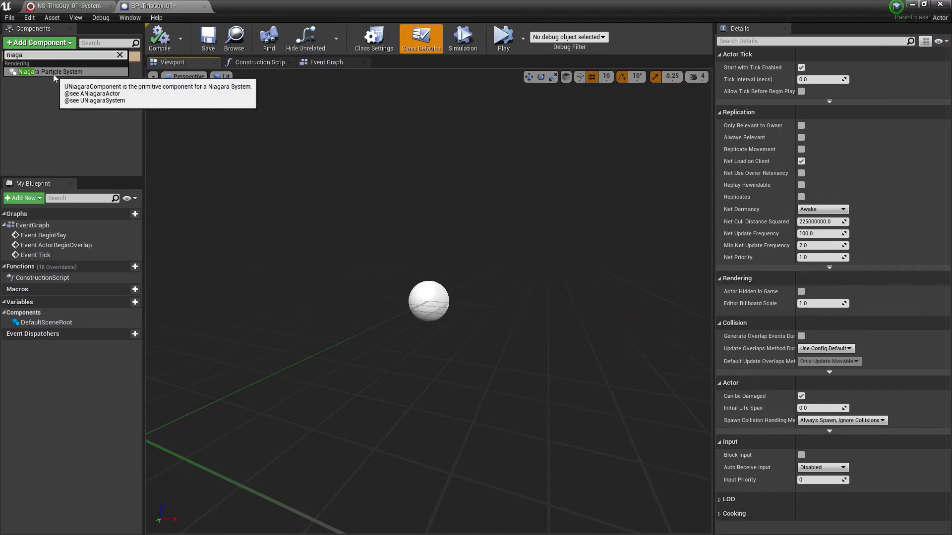
{"action": "left_click", "coordinate": [53, 73]}
{"action": "type", "text": "FX"}
{"action": "key", "text": "Return"}
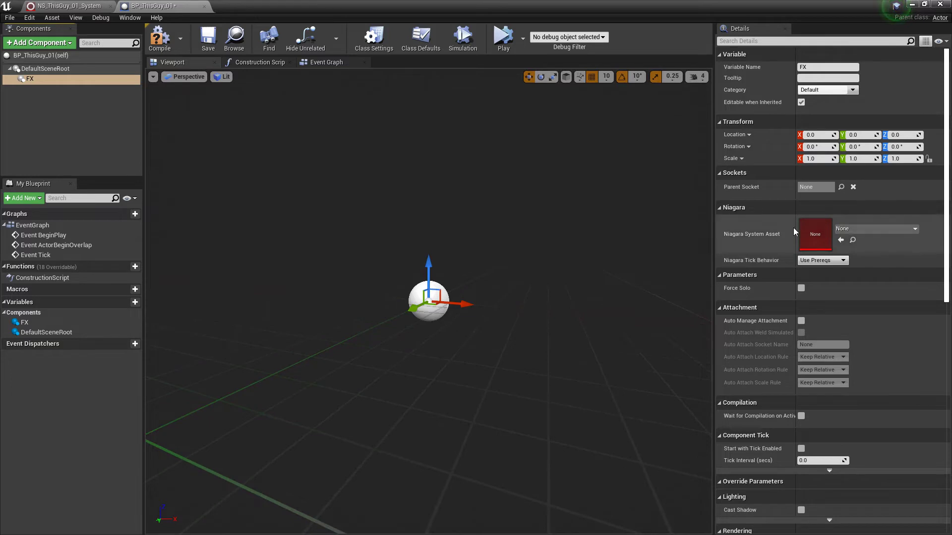
Assign NS_ThisGuy_01_System as the FX component's Niagara System Asset and save the Blueprint
{"action": "left_click", "coordinate": [856, 231]}
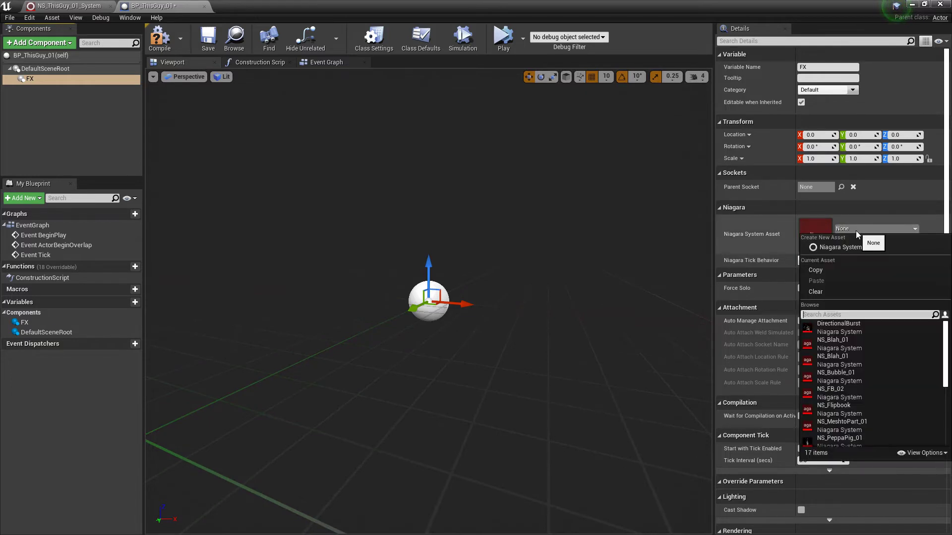
{"action": "type", "text": "this"}
{"action": "left_click", "coordinate": [862, 332]}
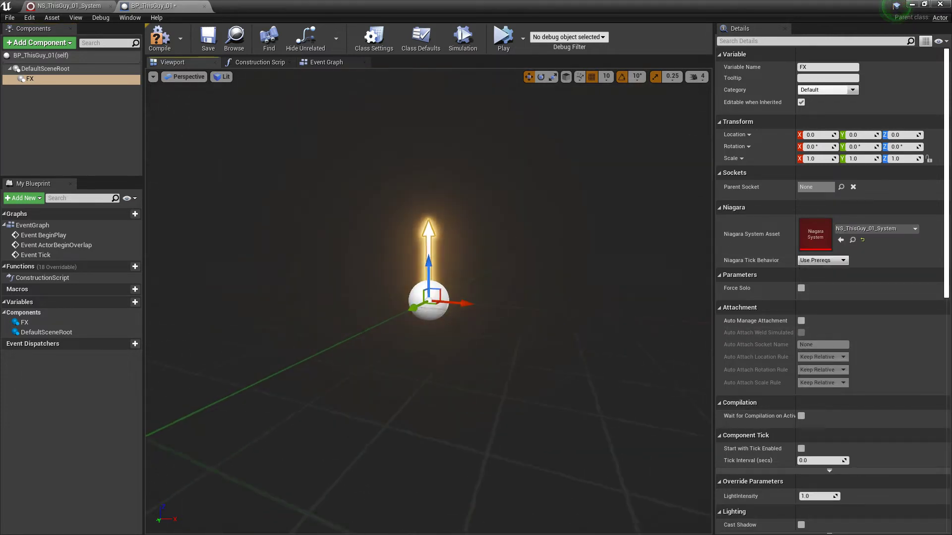
{"action": "left_click", "coordinate": [208, 46]}
Replace the NS_ThisGuy_01_System actor in the level with a BP_ThisGuy_01 instance raised to Z 80
{"action": "left_click_drag", "start_coordinate": [421, 5], "coordinate": [560, 381]}
{"action": "left_click", "coordinate": [458, 224]}
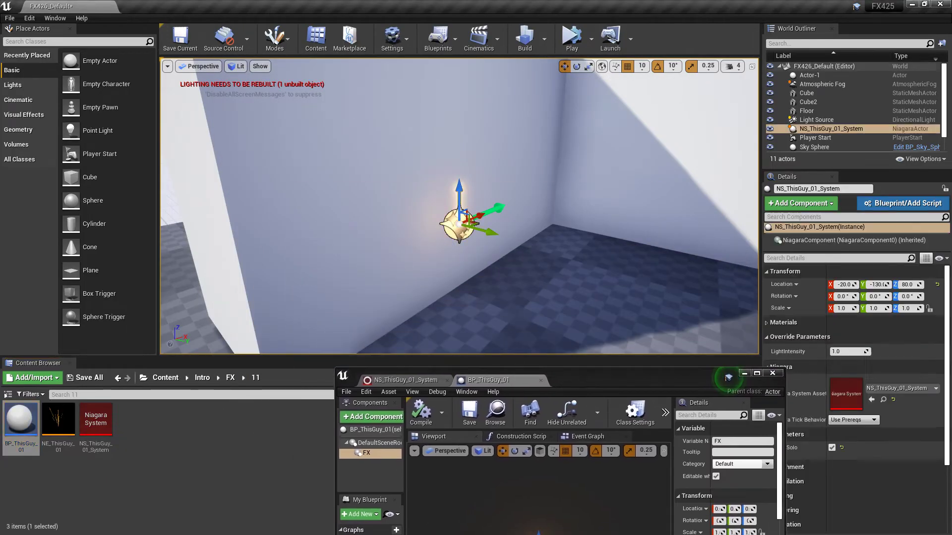
{"action": "key", "text": "Delete"}
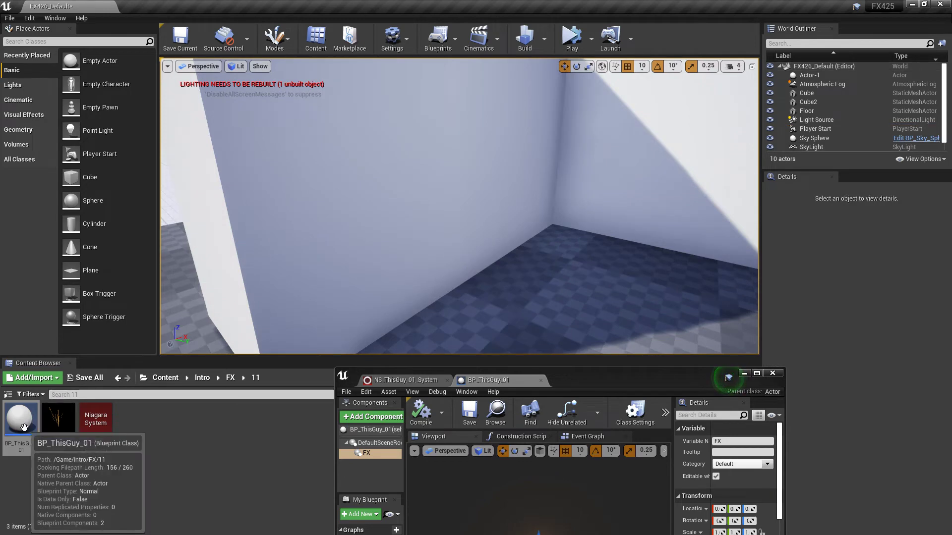
{"action": "left_click_drag", "start_coordinate": [20, 421], "coordinate": [459, 290]}
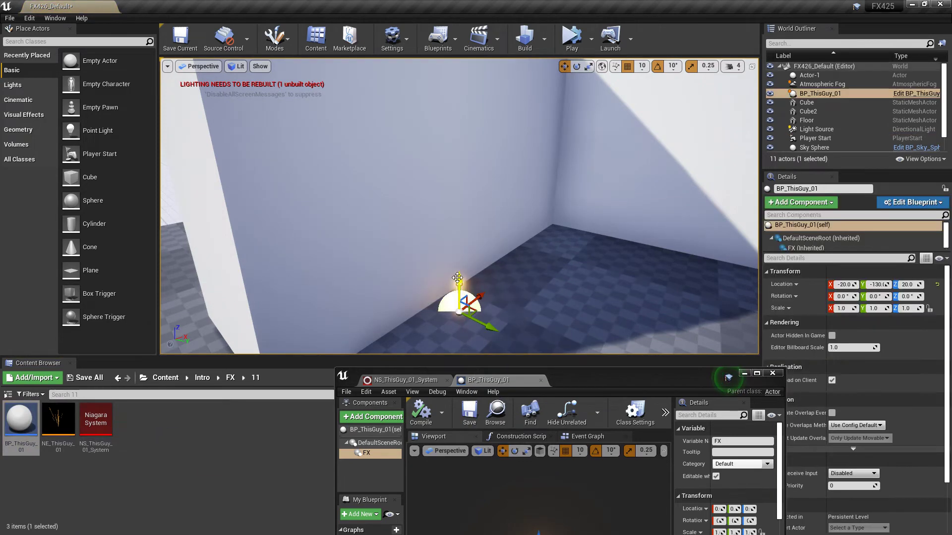
{"action": "left_click_drag", "start_coordinate": [461, 233], "coordinate": [461, 191]}
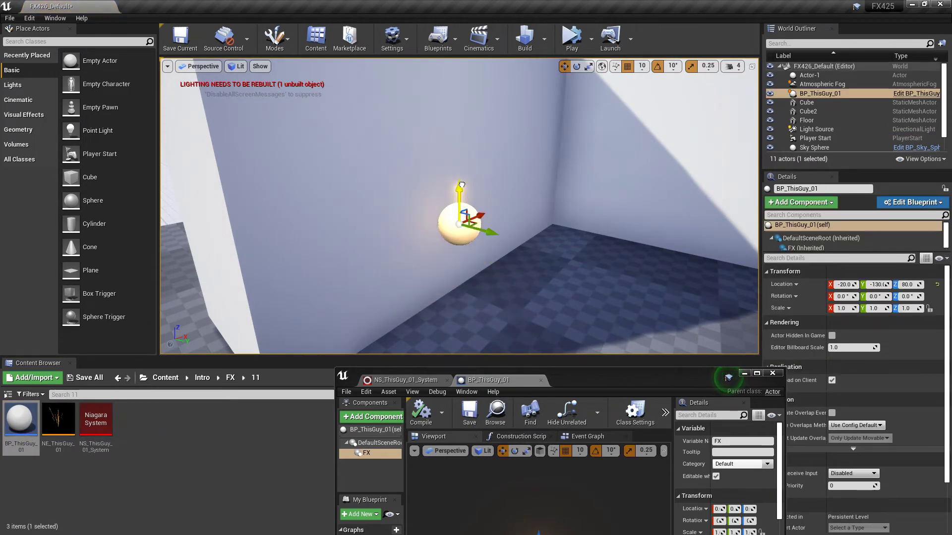
Delete the ActorBeginOverlap and Tick event nodes from BP_ThisGuy_01's Event Graph, keeping Event BeginPlay
{"action": "double_click", "coordinate": [591, 376]}
{"action": "left_click", "coordinate": [326, 62]}
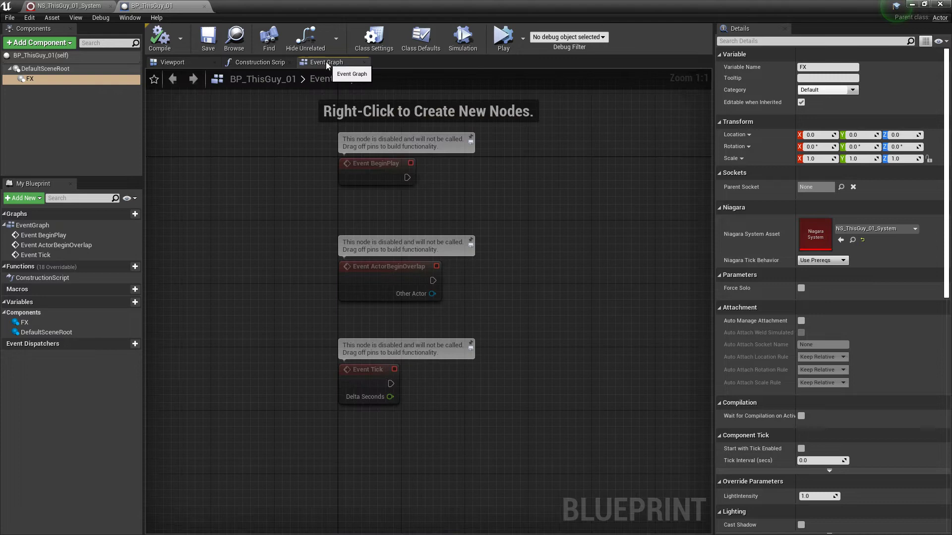
{"action": "right_click_drag", "start_coordinate": [626, 366], "coordinate": [453, 308]}
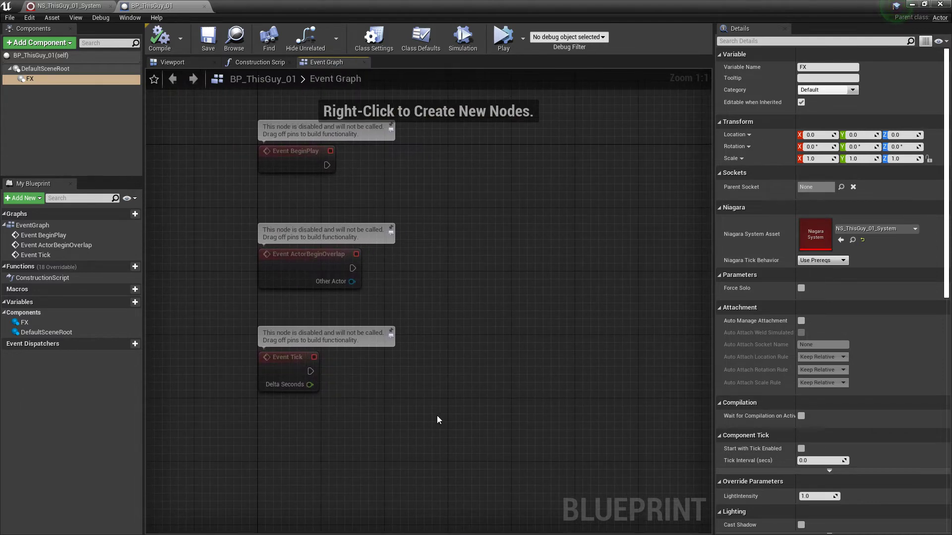
{"action": "left_click_drag", "start_coordinate": [436, 415], "coordinate": [232, 206]}
{"action": "key", "text": "Delete"}
{"action": "key", "text": "Home"}
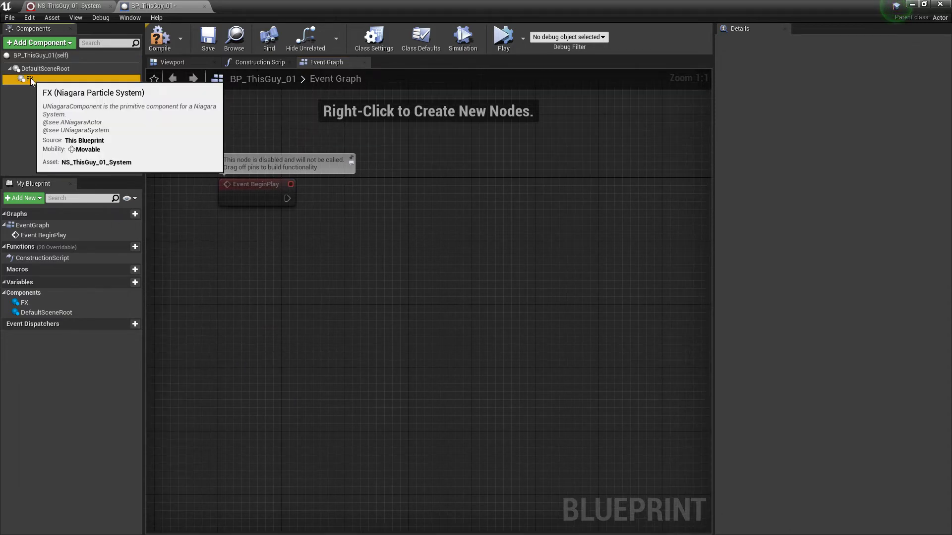
Add an FX component reference to the Event Graph and connect it to a new Set Niagara Variable (Float) node
{"action": "left_click_drag", "start_coordinate": [30, 78], "coordinate": [499, 320]}
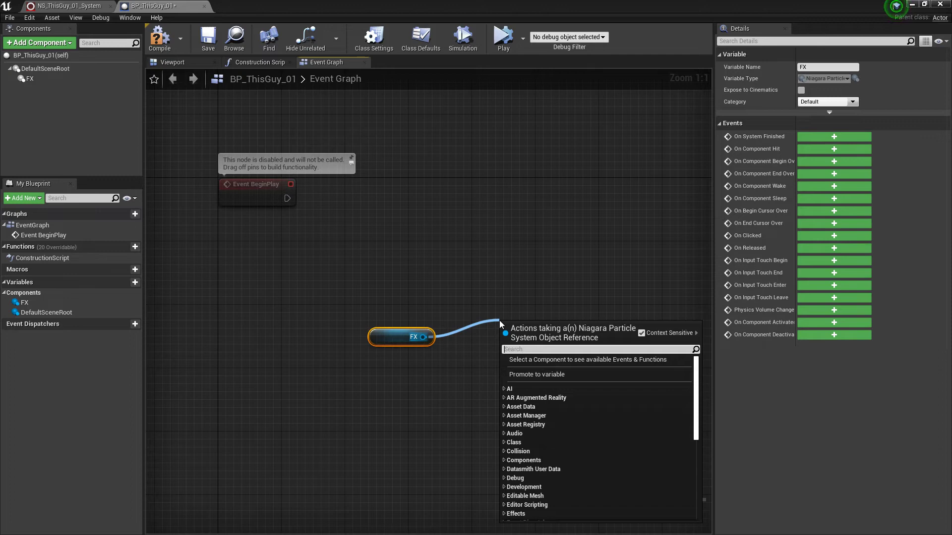
{"action": "type", "text": "set"}
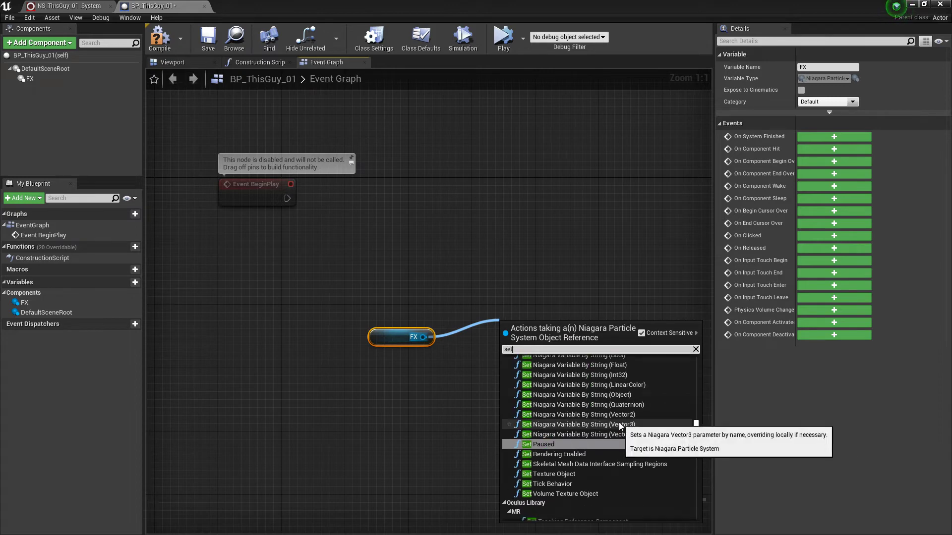
{"action": "scroll", "coordinate": [618, 422], "scroll_direction": "up", "scroll_amount": 5}
{"action": "left_click", "coordinate": [587, 414]}
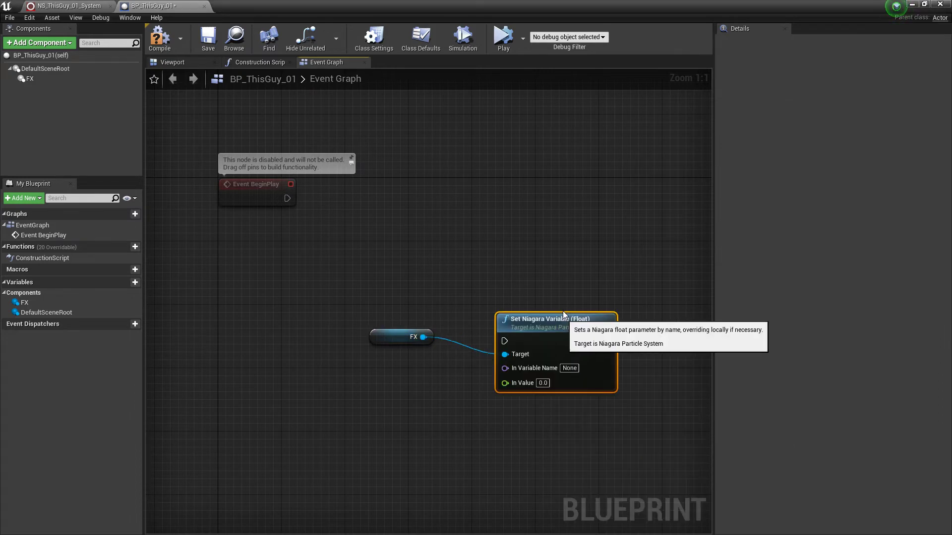
{"action": "right_click_drag", "start_coordinate": [570, 337], "coordinate": [532, 320]}
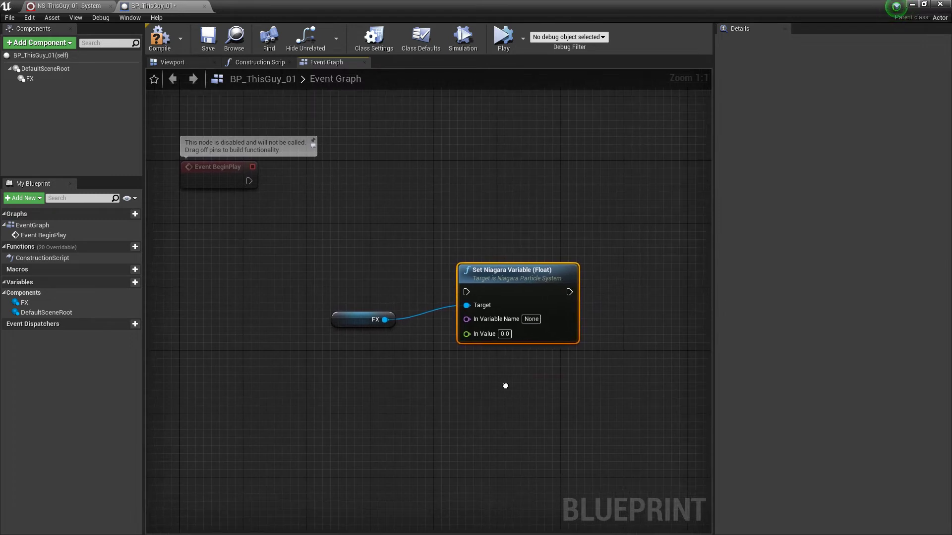
Set In Variable Name on the Set Niagara Variable (Float) node to User.LightIntensity
{"action": "left_click", "coordinate": [531, 319]}
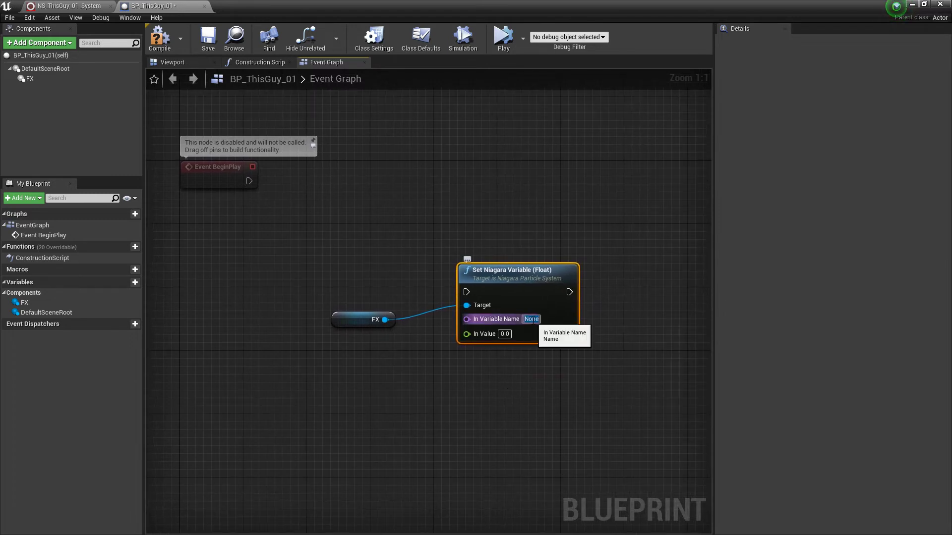
{"action": "type", "text": "User.Light"}
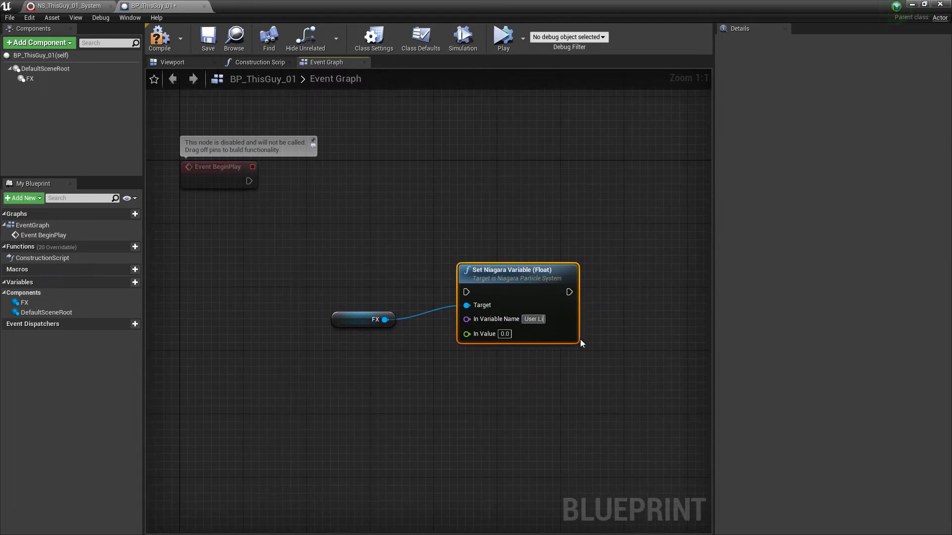
{"action": "key", "text": "Return"}
{"action": "type", "text": "Intensity"}
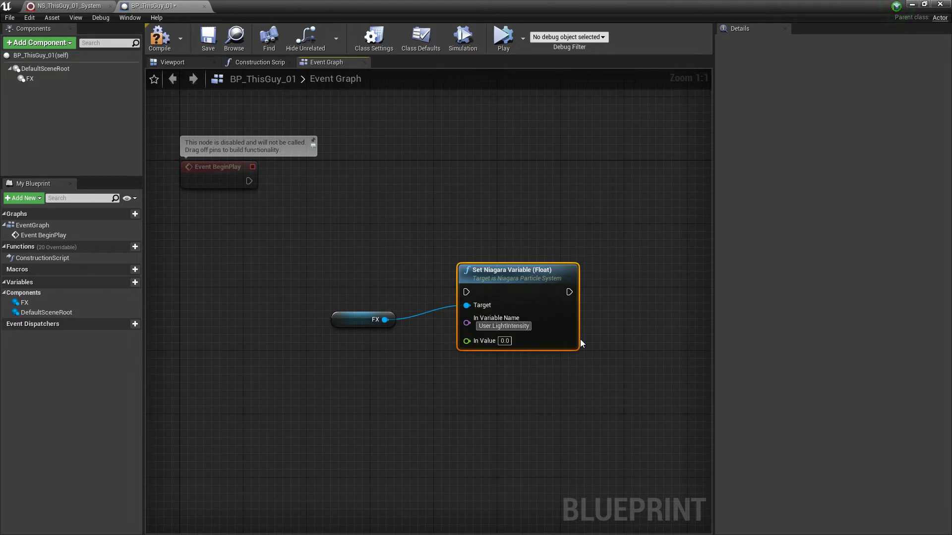
{"action": "key", "text": "Return"}
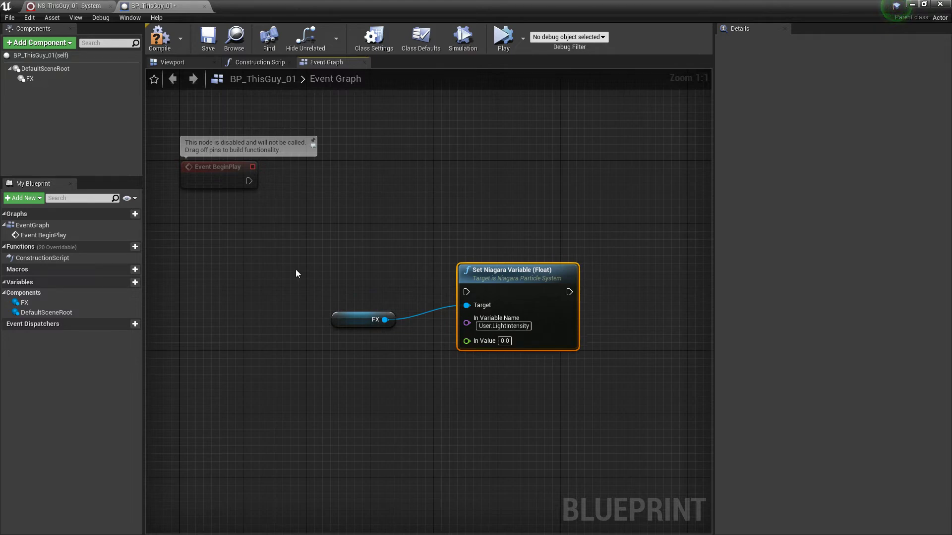
Add a K keyboard event above the FX node and wire its Pressed output to Set Niagara Variable's execution input
{"action": "right_click", "coordinate": [296, 270]}
{"action": "type", "text": "inpu"}
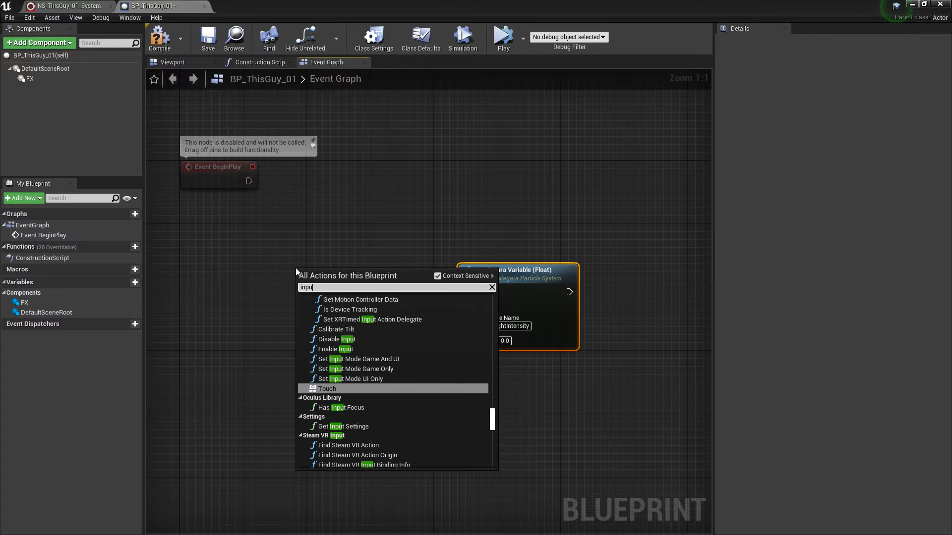
{"action": "type", "text": "t K"}
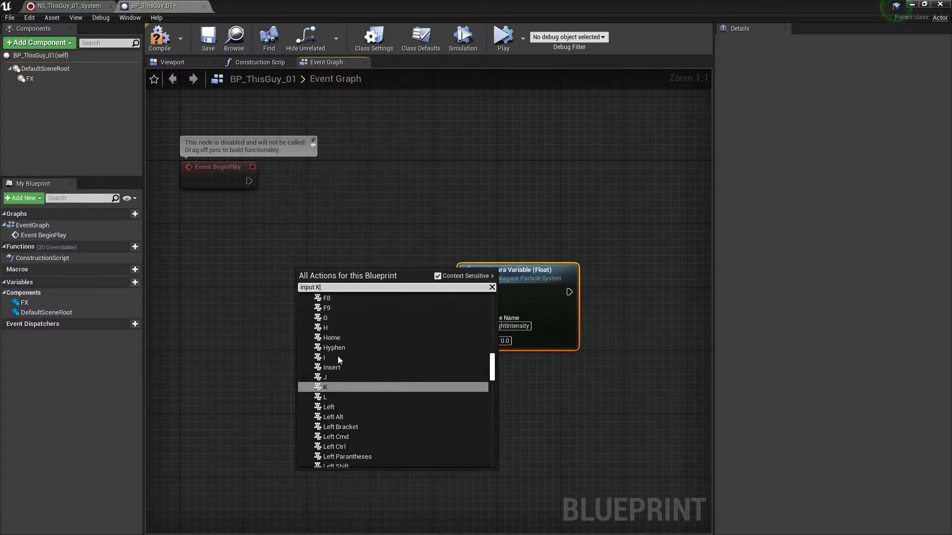
{"action": "left_click", "coordinate": [350, 387]}
{"action": "left_click_drag", "start_coordinate": [315, 286], "coordinate": [347, 266]}
{"action": "left_click_drag", "start_coordinate": [358, 316], "coordinate": [342, 339]}
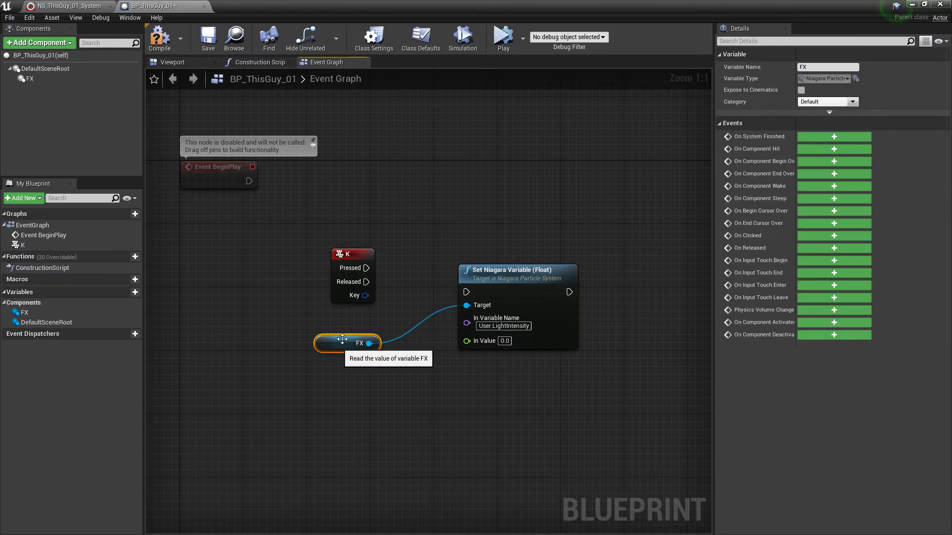
{"action": "left_click_drag", "start_coordinate": [366, 267], "coordinate": [465, 292]}
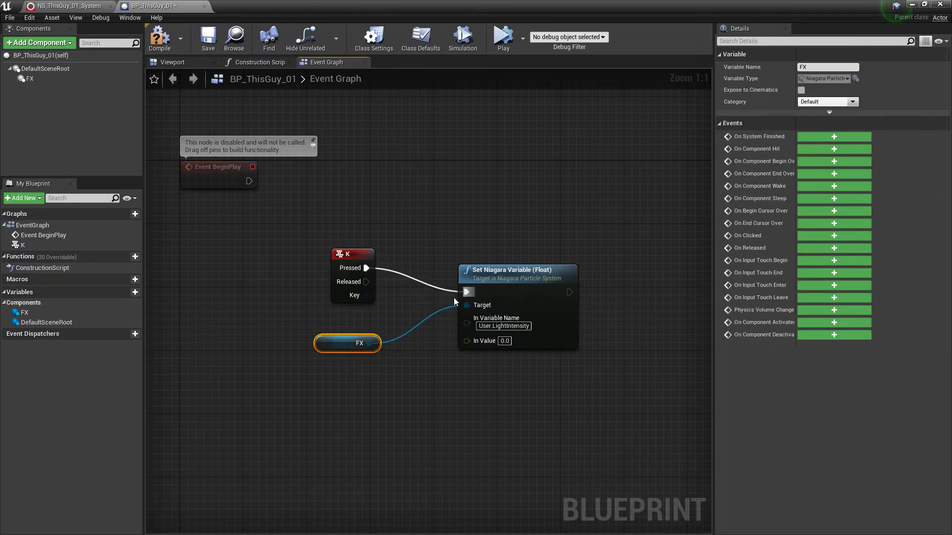
{"action": "left_click_drag", "start_coordinate": [340, 338], "coordinate": [333, 322]}
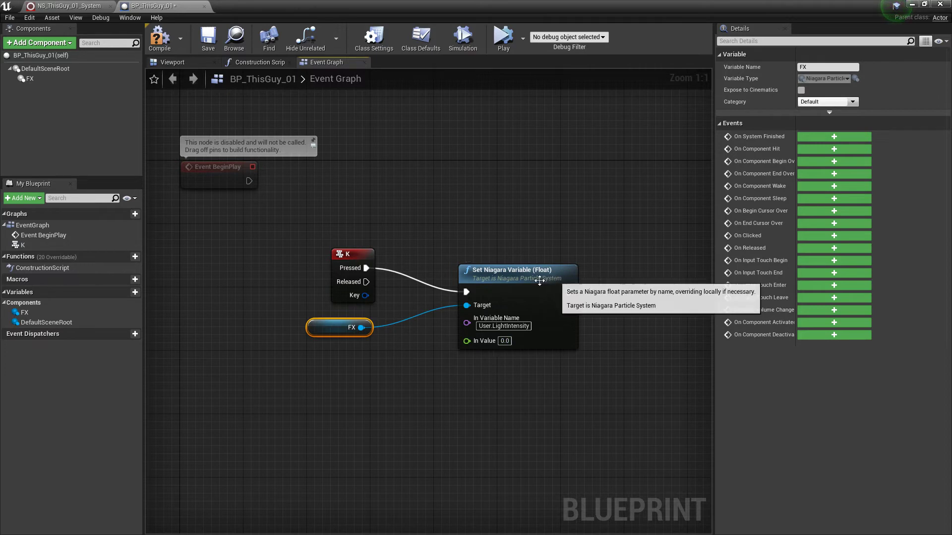
Move the Set Niagara Variable node farther from the K event and add a timeline named CurveDown below them
{"action": "left_click_drag", "start_coordinate": [540, 280], "coordinate": [609, 262]}
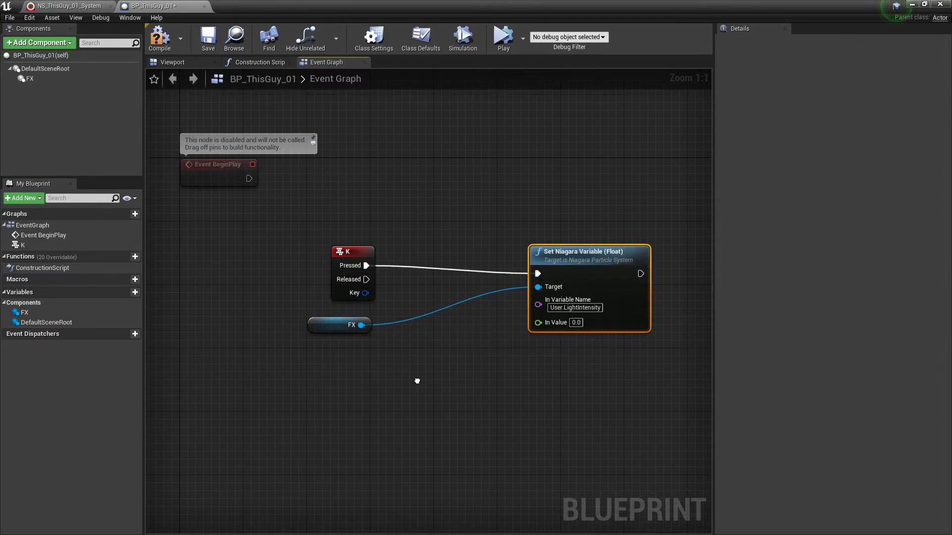
{"action": "right_click_drag", "start_coordinate": [417, 382], "coordinate": [385, 349]}
{"action": "right_click", "coordinate": [385, 348]}
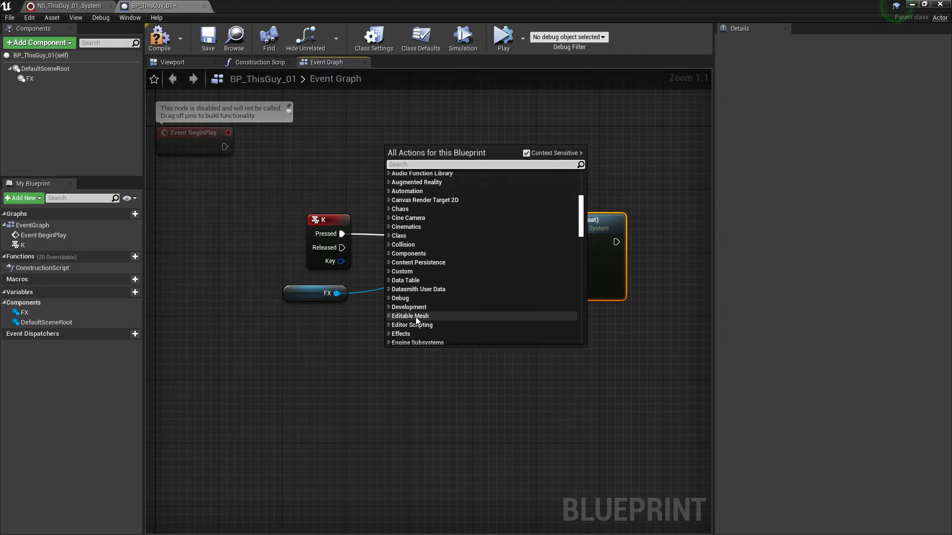
{"action": "scroll", "coordinate": [510, 264], "scroll_direction": "down", "scroll_amount": 10}
{"action": "left_click_drag", "start_coordinate": [581, 247], "coordinate": [586, 346]}
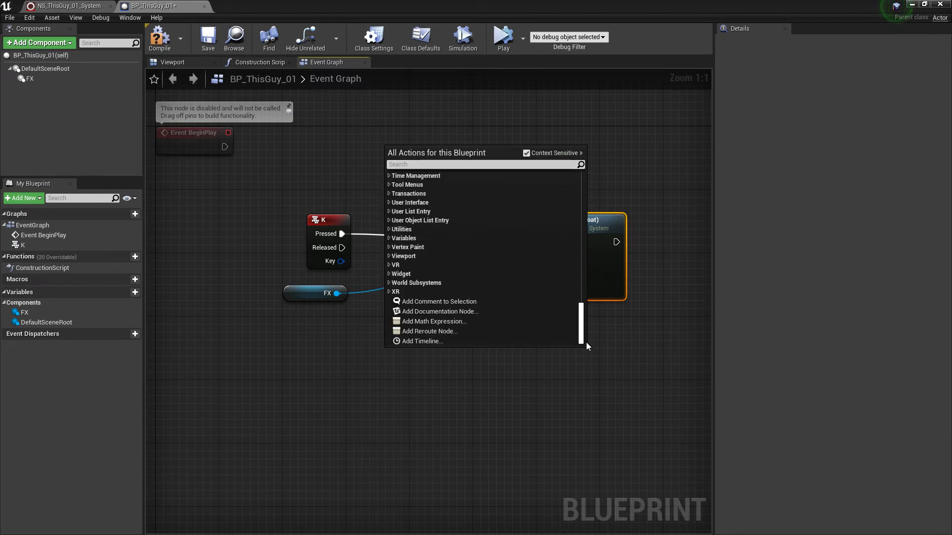
{"action": "left_click", "coordinate": [424, 341]}
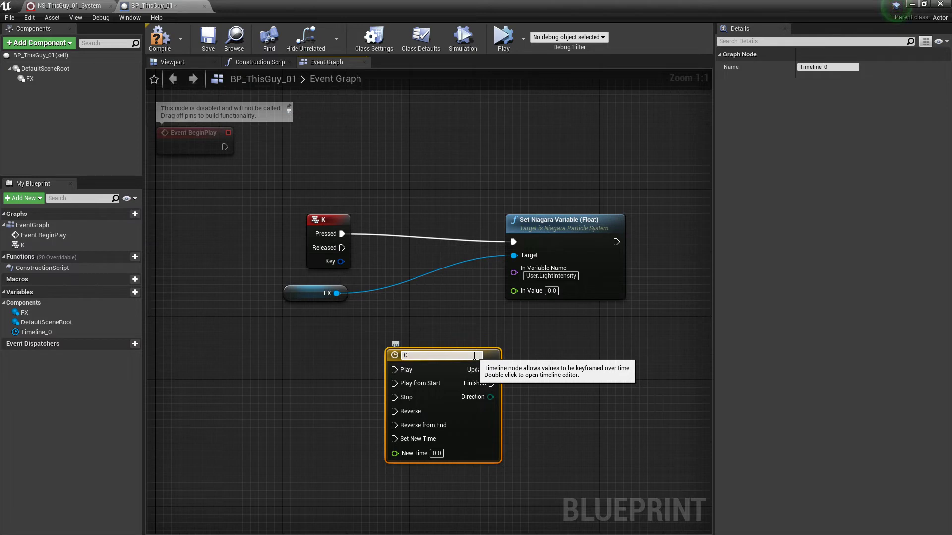
{"action": "type", "text": "CurveDown"}
{"action": "key", "text": "Return"}
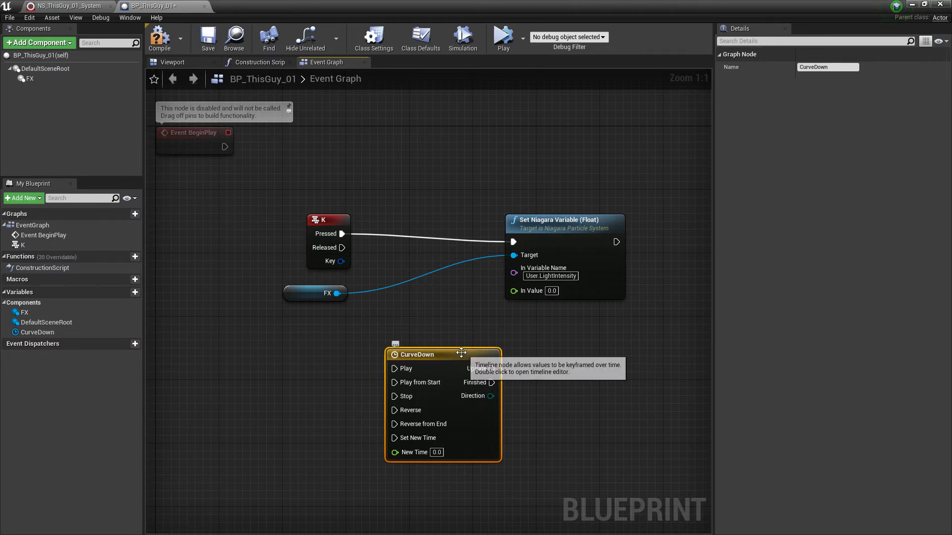
Open the CurveDown timeline for editing and add a float track named CurveDown
{"action": "double_click", "coordinate": [443, 354]}
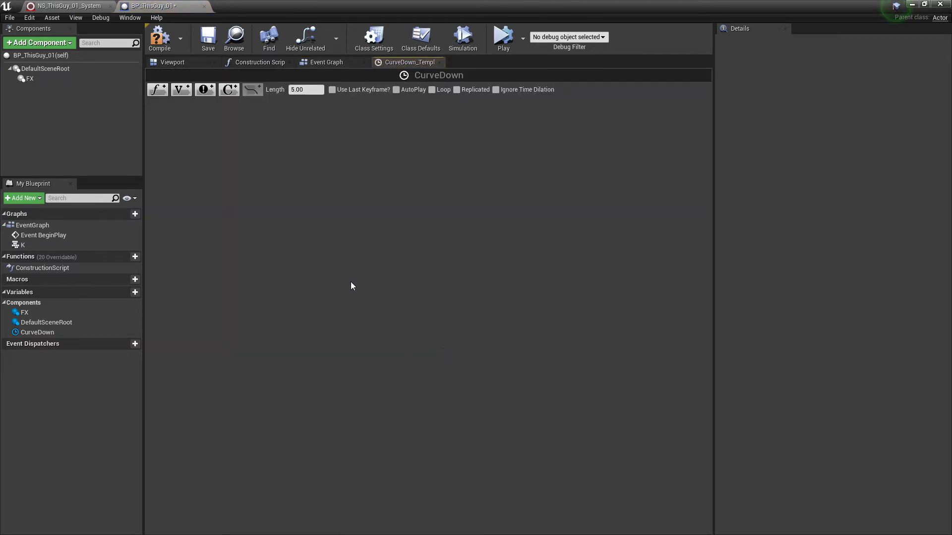
{"action": "left_click", "coordinate": [160, 92]}
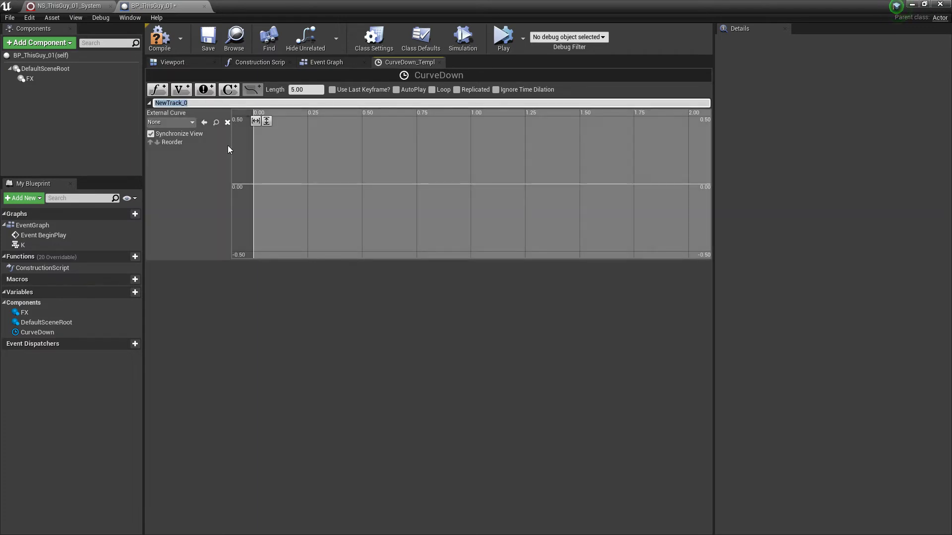
{"action": "type", "text": "CurveDown"}
{"action": "key", "text": "Return"}
Add a key to the CurveDown track at time 0 with a value of 1.0
{"action": "right_click", "coordinate": [395, 180]}
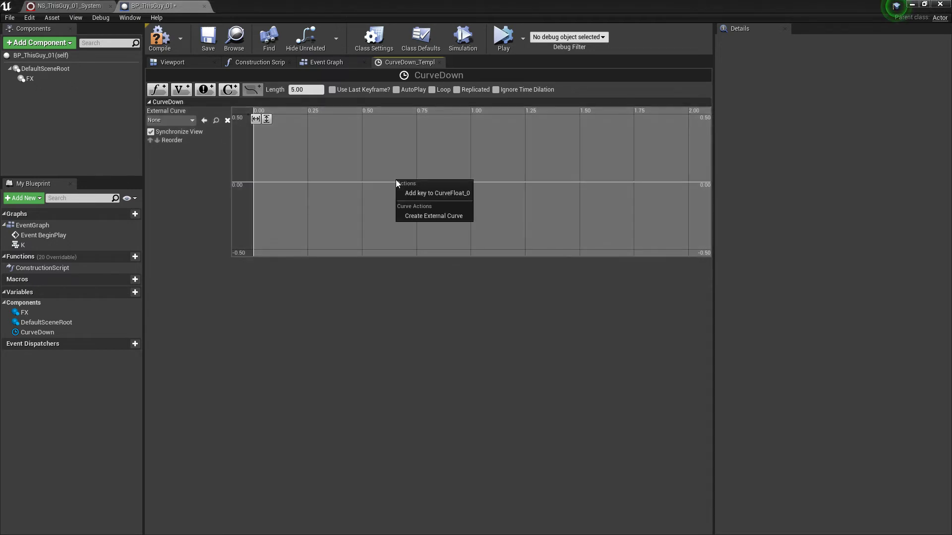
{"action": "left_click", "coordinate": [429, 193]}
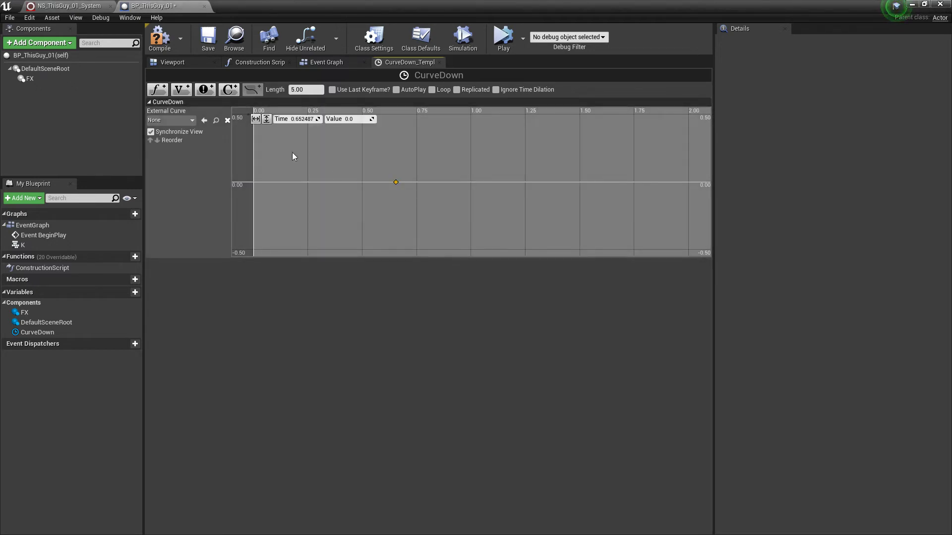
{"action": "left_click", "coordinate": [311, 119]}
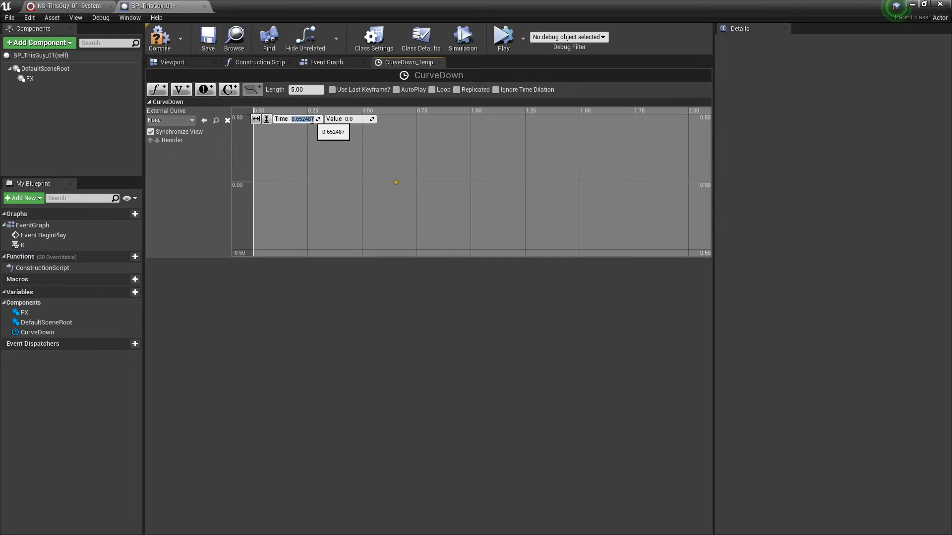
{"action": "type", "text": "0"}
{"action": "left_click", "coordinate": [358, 120]}
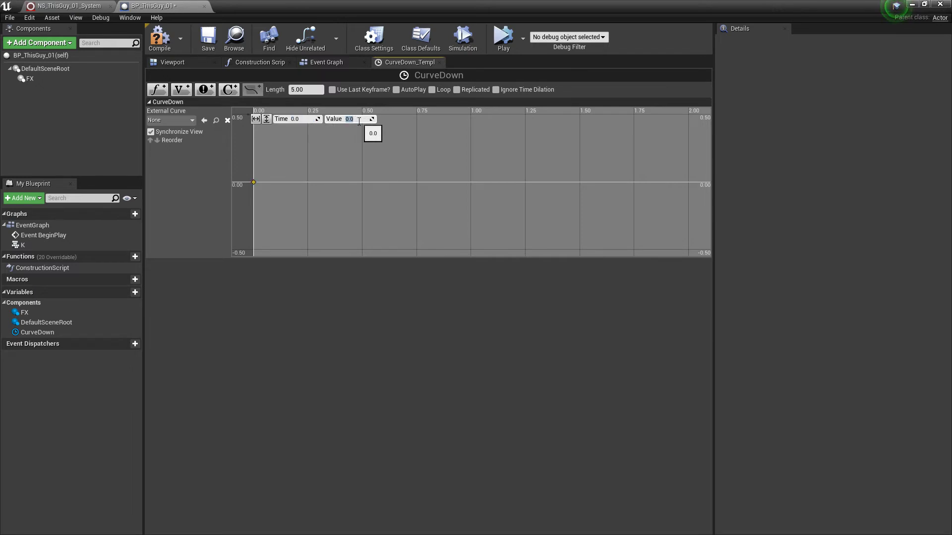
{"action": "key", "text": "Return"}
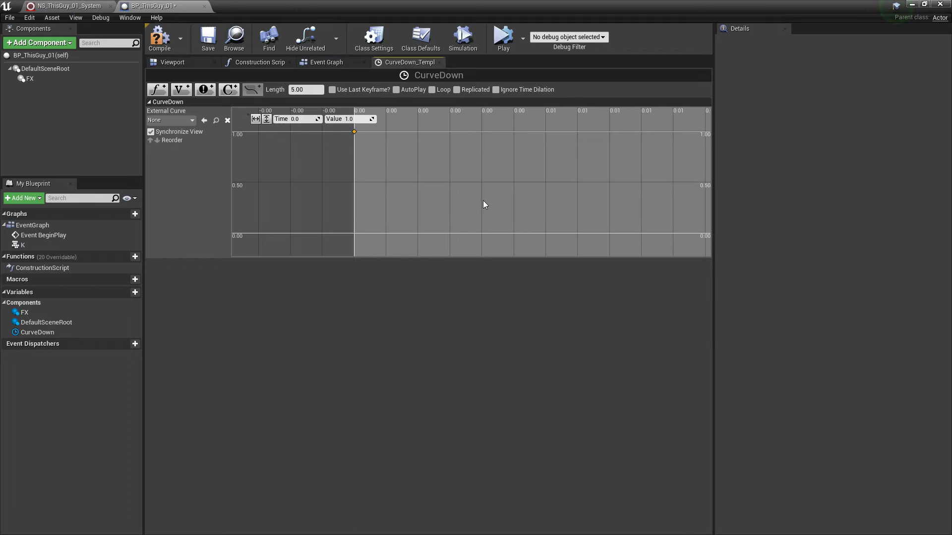
Add a second key to the CurveDown track at time 2.0 with a value of 0
{"action": "right_click", "coordinate": [590, 143]}
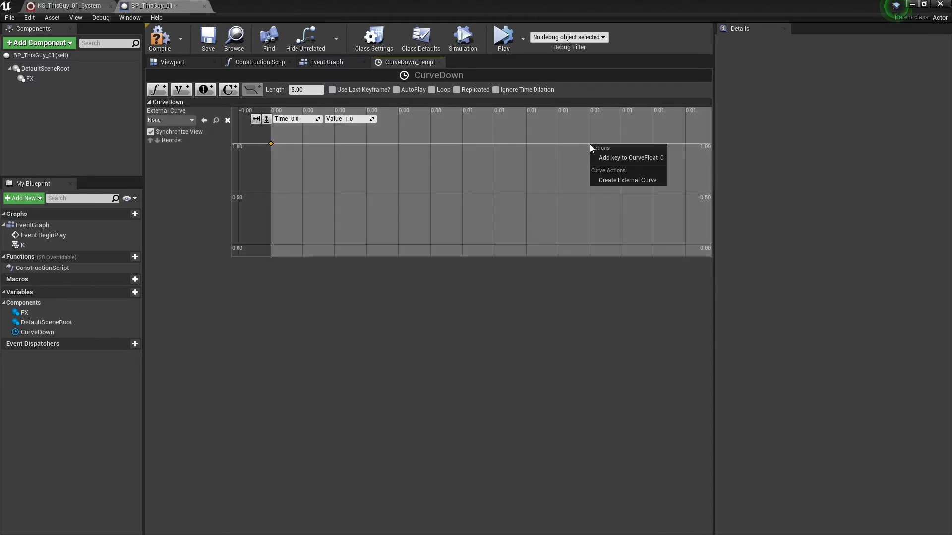
{"action": "left_click", "coordinate": [629, 159]}
{"action": "mouse_move", "coordinate": [593, 147]}
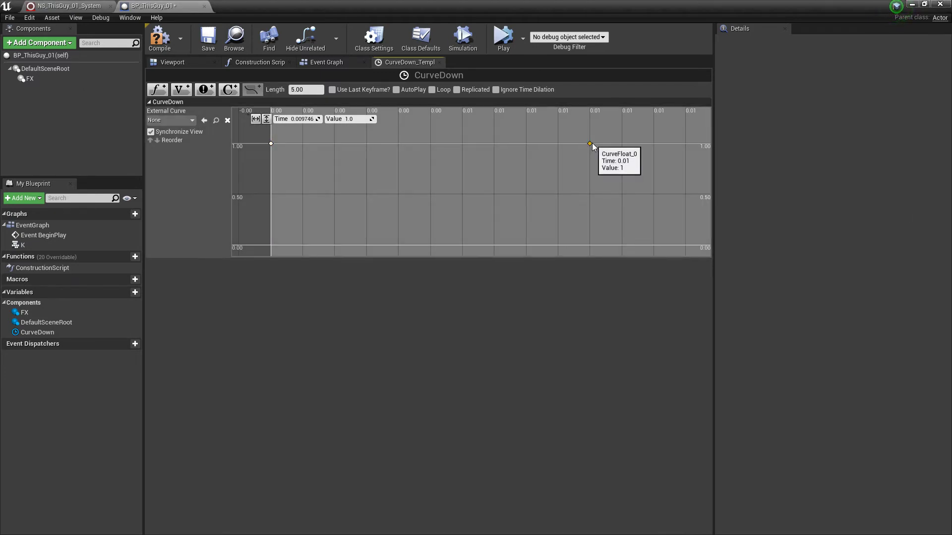
{"action": "left_click", "coordinate": [354, 120]}
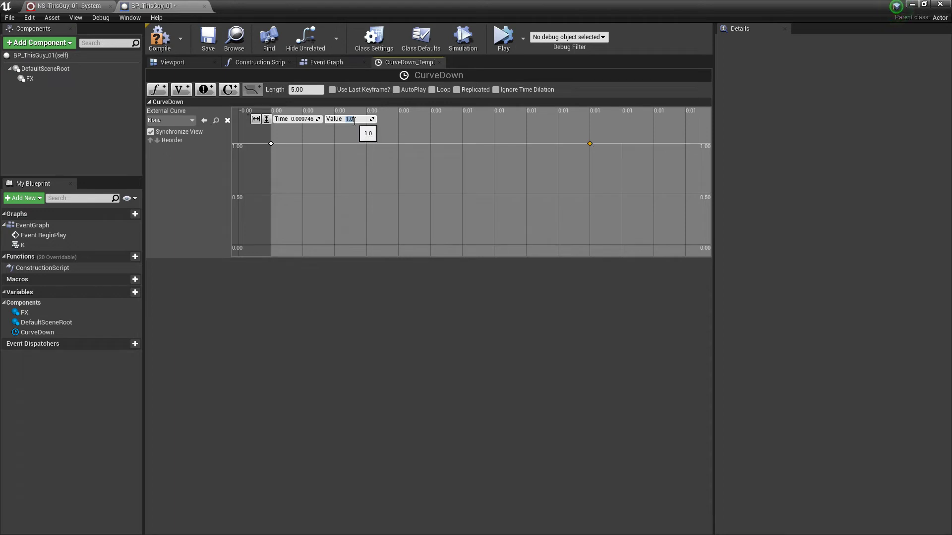
{"action": "type", "text": "0"}
{"action": "key", "text": "Return"}
{"action": "left_click", "coordinate": [306, 120]}
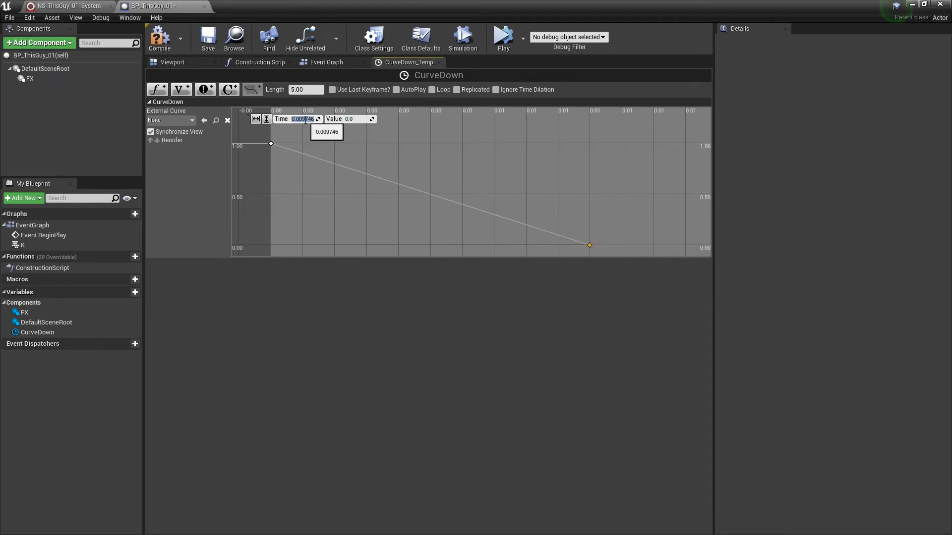
{"action": "type", "text": "2"}
{"action": "key", "text": "Return"}
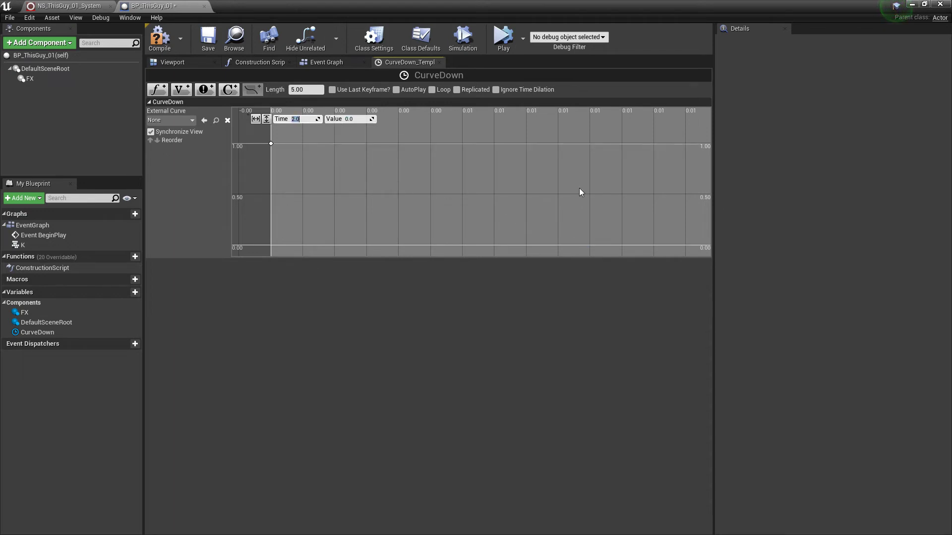
Fit the whole curve in view and set the CurveDown timeline's length to 2
{"action": "scroll", "coordinate": [545, 186], "scroll_direction": "down", "scroll_amount": 2}
{"action": "key", "text": "f"}
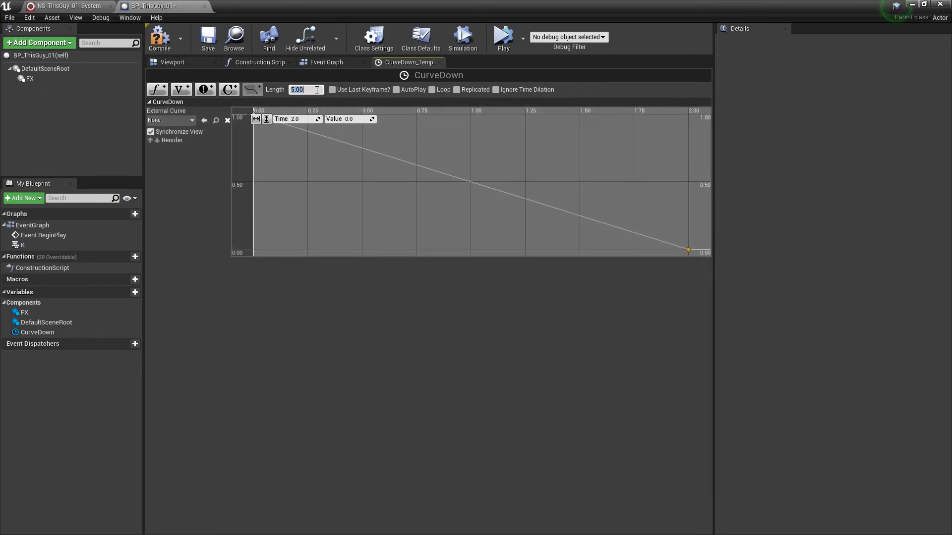
{"action": "type", "text": "2"}
{"action": "key", "text": "Return"}
Rearrange the Event Graph so CurveDown sits between the K event and Set Niagara Variable, with the FX node above Set Niagara Variable
{"action": "left_click", "coordinate": [327, 62]}
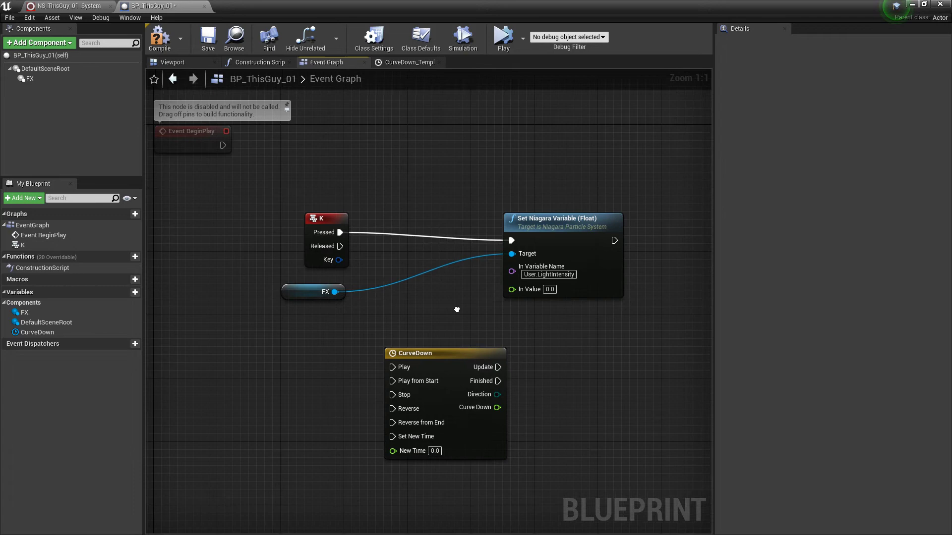
{"action": "right_click_drag", "start_coordinate": [546, 173], "coordinate": [468, 174]}
{"action": "left_click_drag", "start_coordinate": [477, 221], "coordinate": [553, 221]}
{"action": "left_click_drag", "start_coordinate": [233, 289], "coordinate": [558, 186]}
{"action": "left_click_drag", "start_coordinate": [358, 351], "coordinate": [367, 216]}
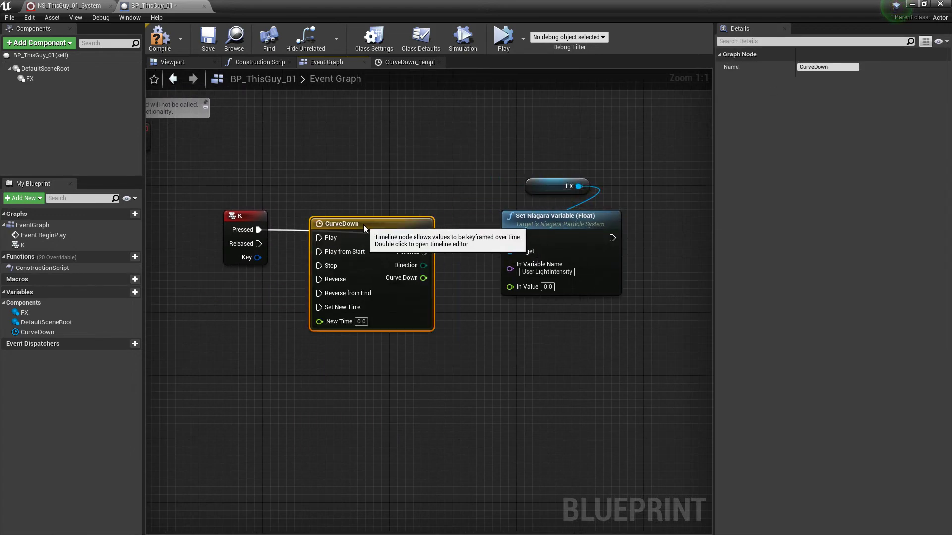
Wire K's Pressed output to CurveDown's Play, and CurveDown's Update and Curve Down outputs to Set Niagara Variable's execution and In Value inputs
{"action": "left_click_drag", "start_coordinate": [258, 229], "coordinate": [319, 230]}
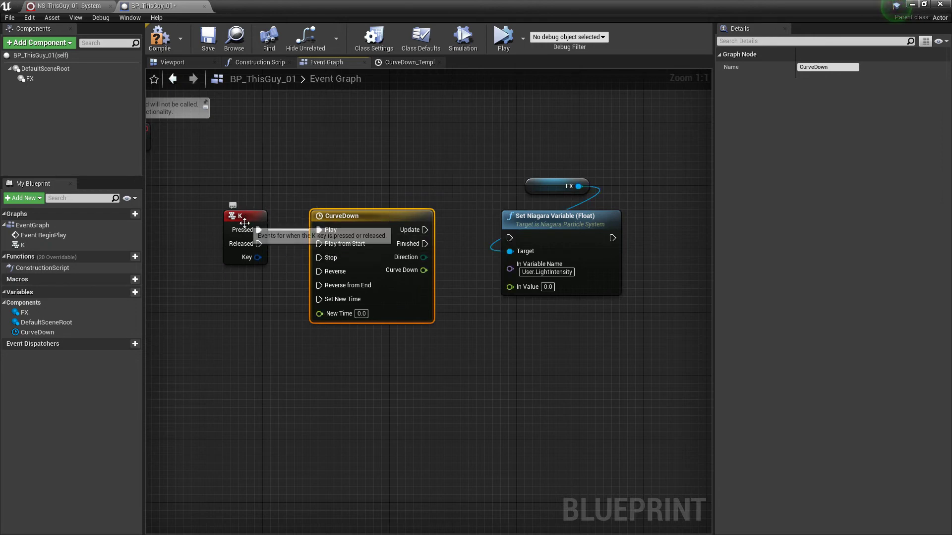
{"action": "right_click_drag", "start_coordinate": [452, 309], "coordinate": [391, 298]}
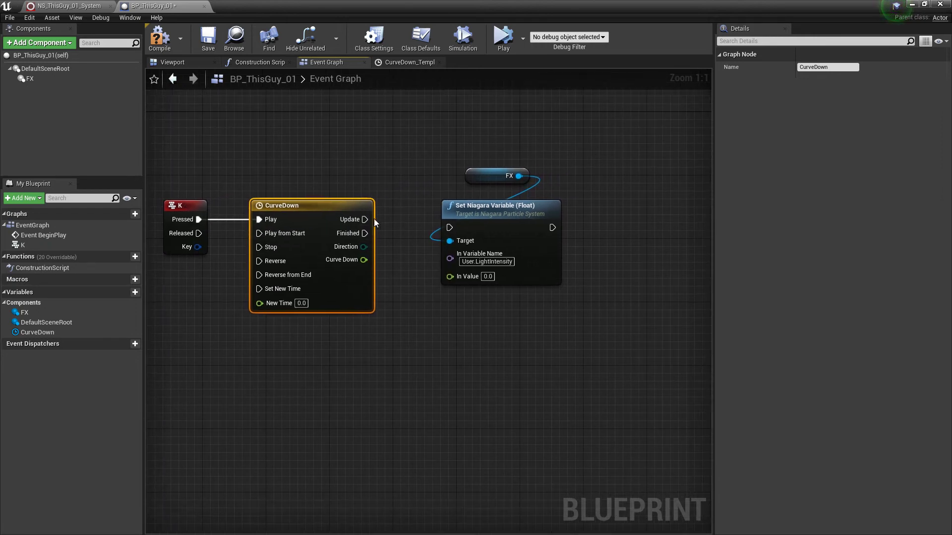
{"action": "left_click_drag", "start_coordinate": [365, 219], "coordinate": [449, 227]}
{"action": "right_click_drag", "start_coordinate": [390, 302], "coordinate": [392, 303]}
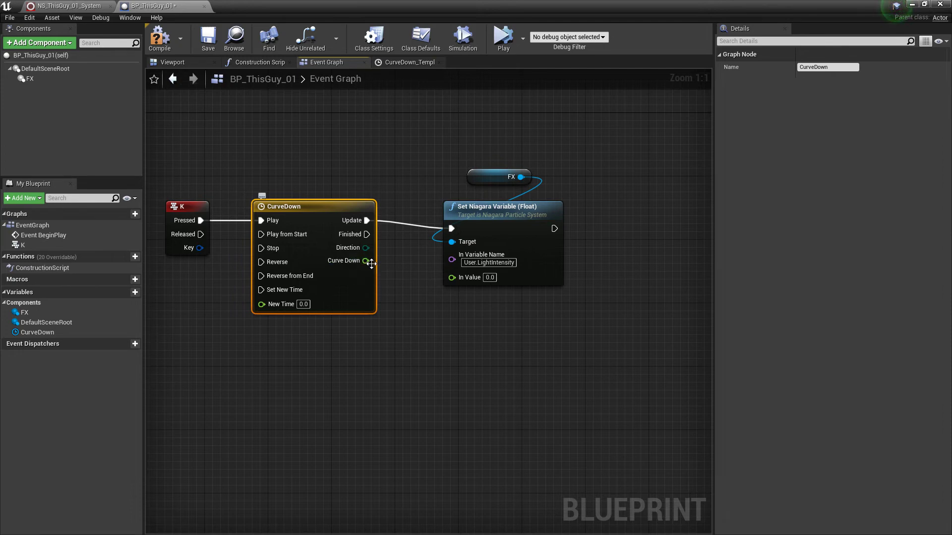
{"action": "left_click_drag", "start_coordinate": [350, 263], "coordinate": [453, 278]}
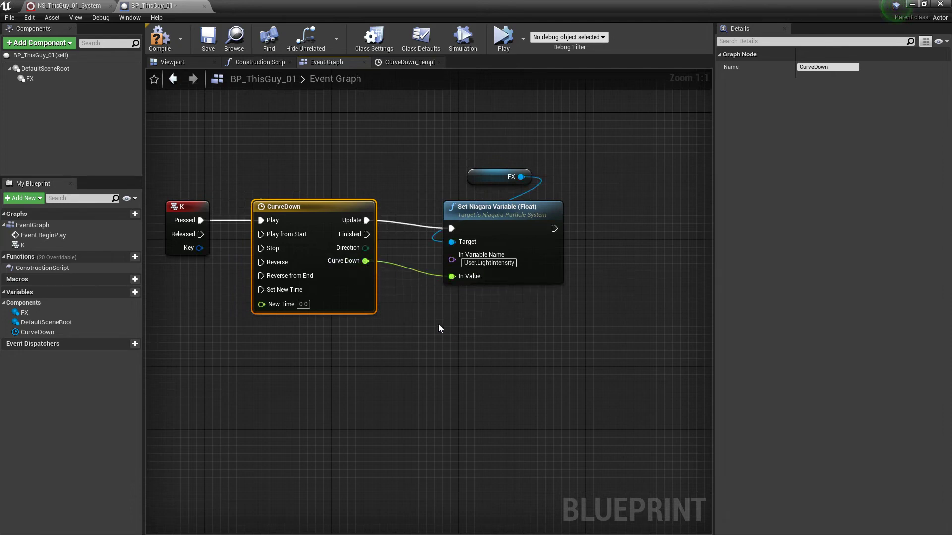
{"action": "right_click_drag", "start_coordinate": [439, 324], "coordinate": [421, 322]}
Review the CurveDown timeline's curve and the LightIntensity multiplier in the Niagara system's Scale Color module
{"action": "double_click", "coordinate": [307, 229]}
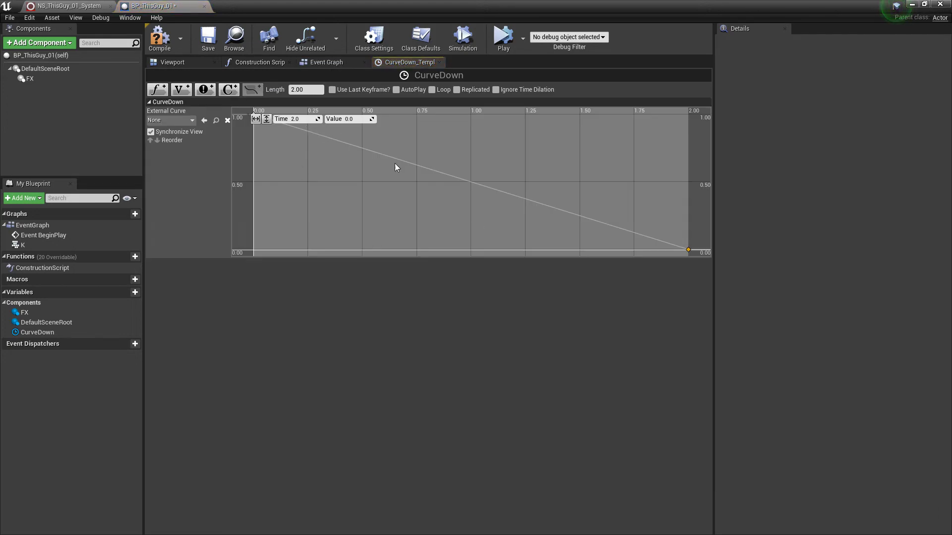
{"action": "left_click", "coordinate": [327, 62]}
{"action": "right_click_drag", "start_coordinate": [456, 281], "coordinate": [431, 308]}
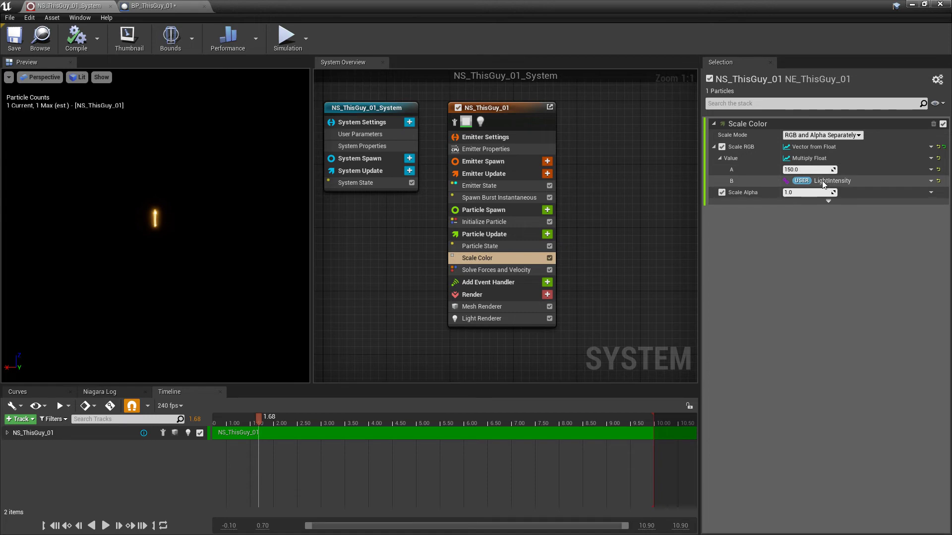
{"action": "left_click", "coordinate": [174, 6]}
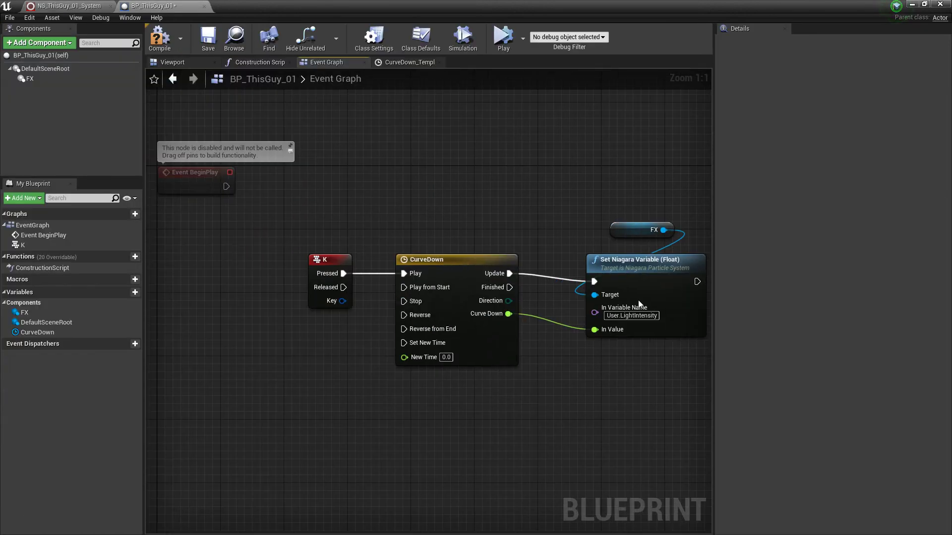
{"action": "right_click_drag", "start_coordinate": [400, 267], "coordinate": [402, 267]}
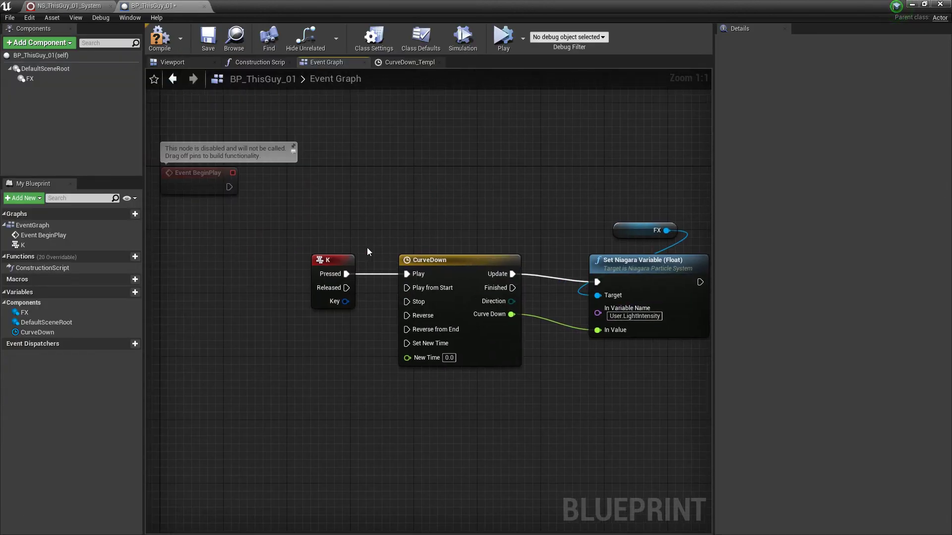
Add an Enable Input node connected to Event BeginPlay's execution output and place it beside the event
{"action": "right_click_drag", "start_coordinate": [338, 206], "coordinate": [425, 266]}
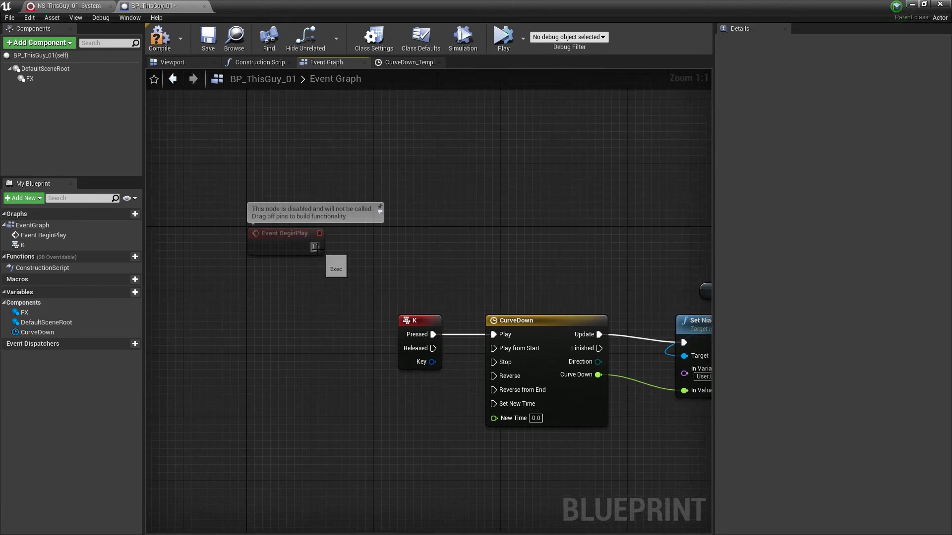
{"action": "left_click_drag", "start_coordinate": [316, 247], "coordinate": [406, 250]}
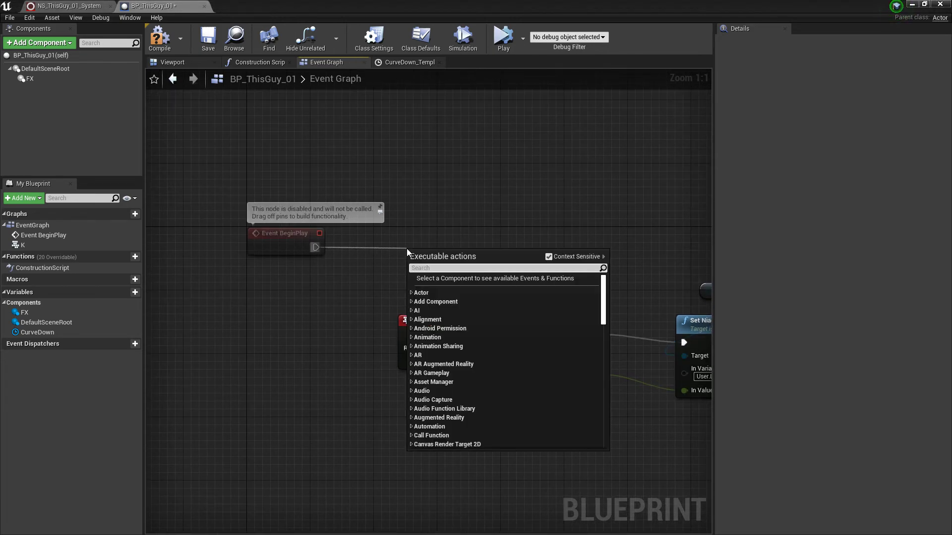
{"action": "type", "text": "ena"}
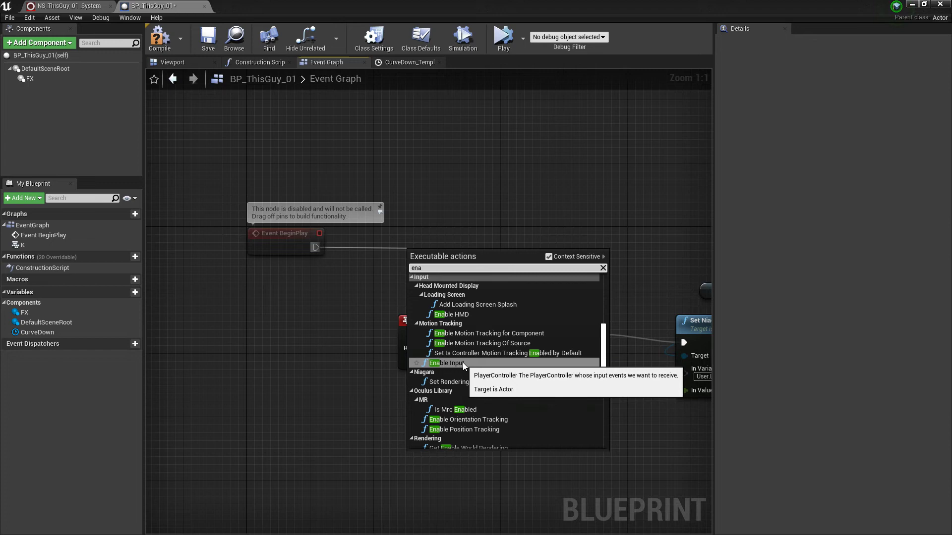
{"action": "left_click", "coordinate": [464, 363]}
{"action": "left_click_drag", "start_coordinate": [442, 246], "coordinate": [415, 226]}
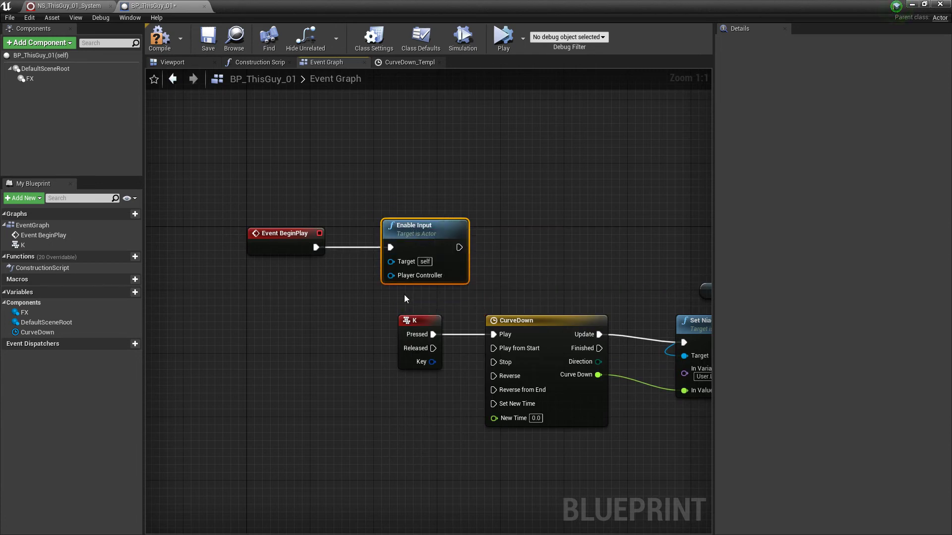
Feed Enable Input's Player Controller from a new Get Player Controller node placed below Event BeginPlay, and save the Blueprint
{"action": "left_click_drag", "start_coordinate": [391, 275], "coordinate": [310, 293]}
{"action": "type", "text": "get"}
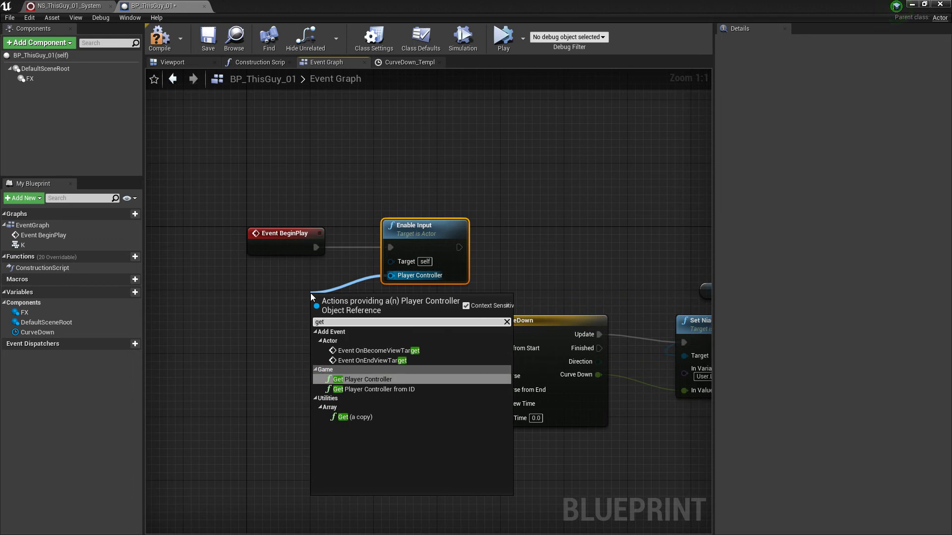
{"action": "key", "text": "Return"}
{"action": "left_click_drag", "start_coordinate": [346, 301], "coordinate": [266, 292]}
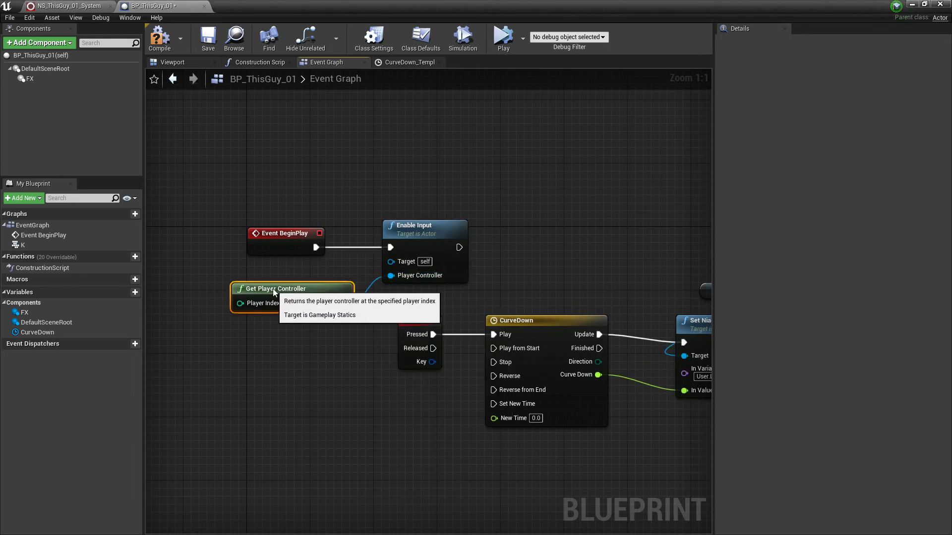
{"action": "left_click", "coordinate": [207, 38]}
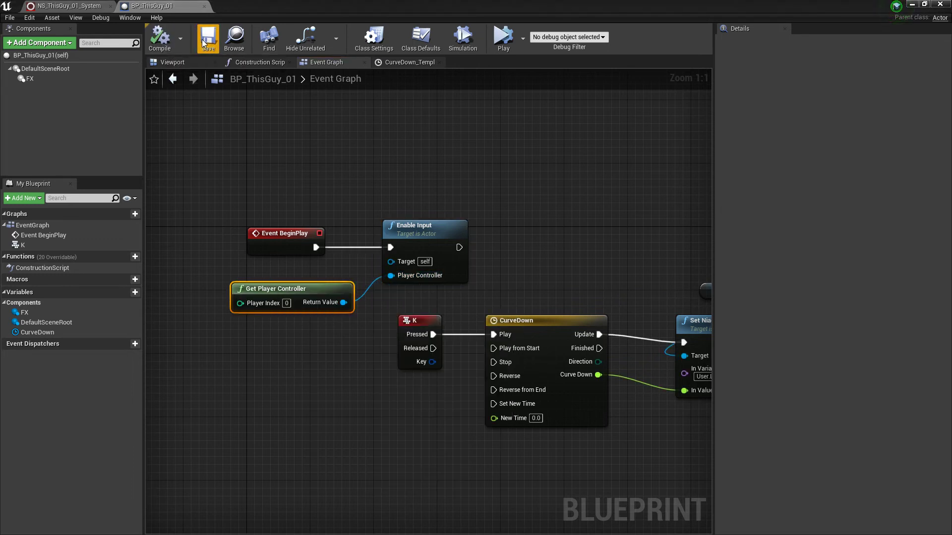
Play the level in the level editor's viewport to test the K-triggered fade, and stop the session
{"action": "left_click", "coordinate": [912, 5]}
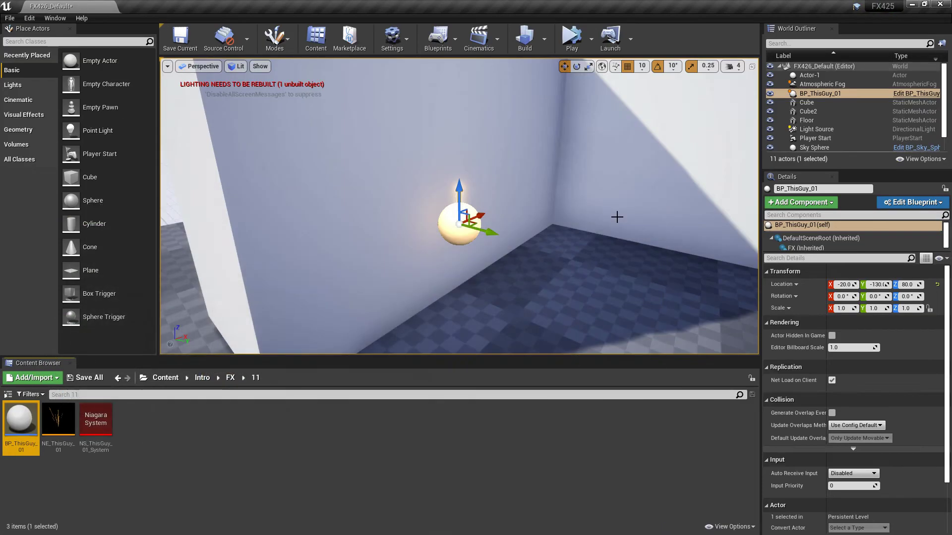
{"action": "left_click", "coordinate": [590, 39]}
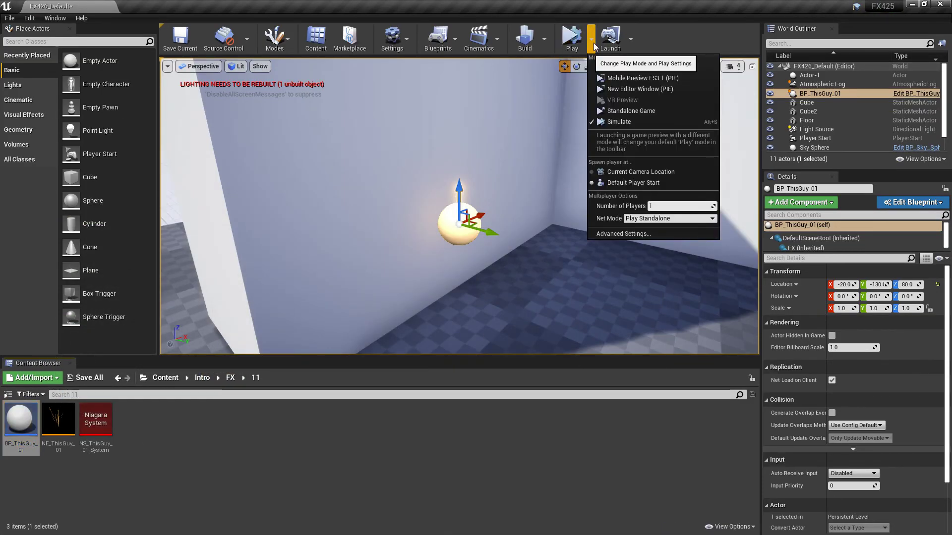
{"action": "left_click", "coordinate": [631, 67]}
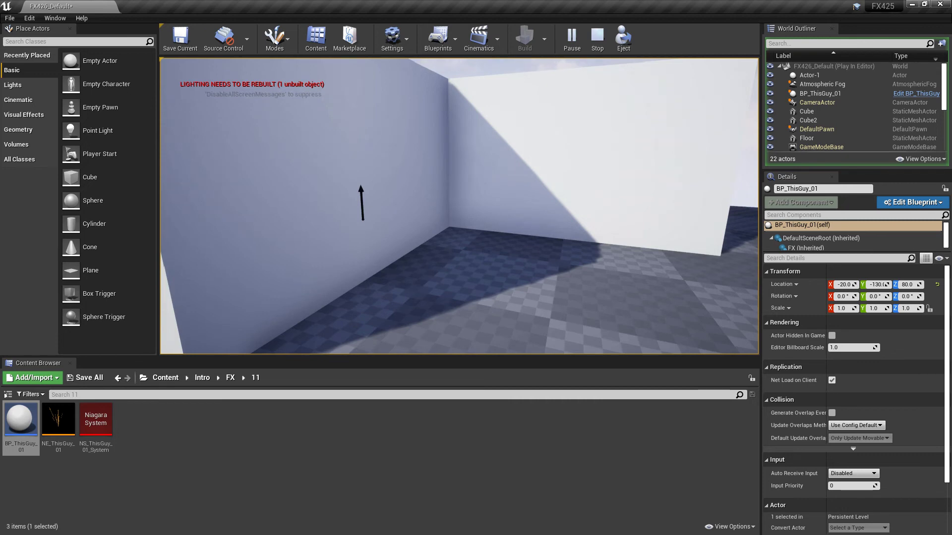
{"action": "key", "text": "Escape"}
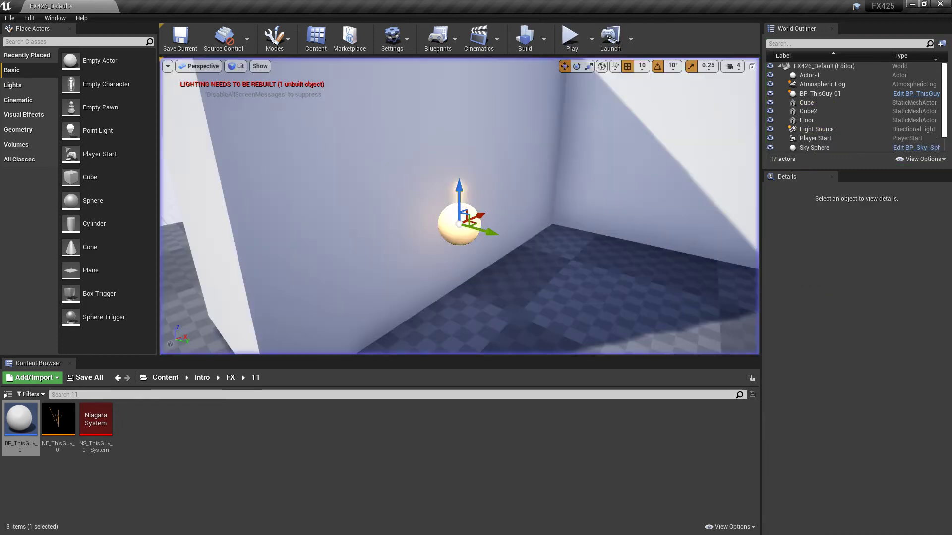
Open the NS_ThisGuy_01_System Niagara system and examine the attribute bindings of its Light Renderer
{"action": "double_click", "coordinate": [96, 420]}
{"action": "left_click", "coordinate": [488, 320]}
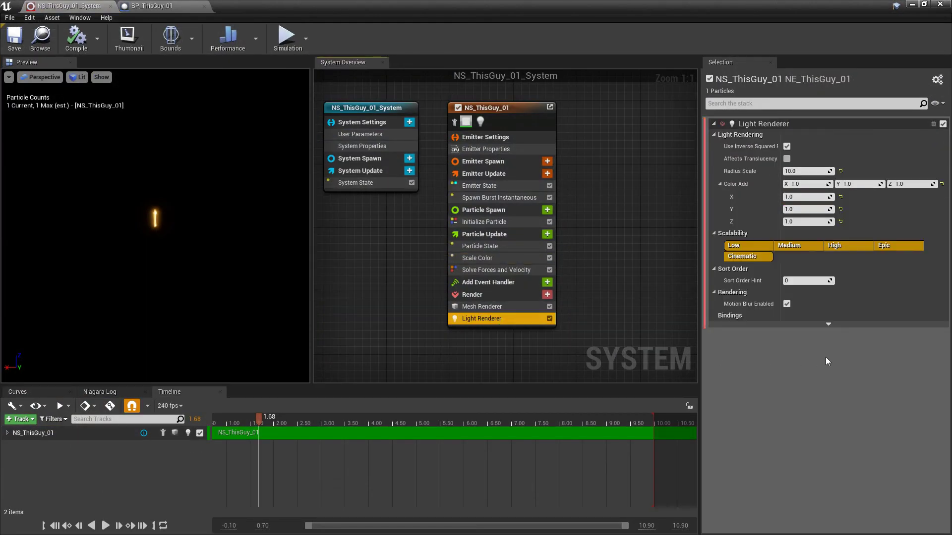
{"action": "left_click", "coordinate": [829, 327]}
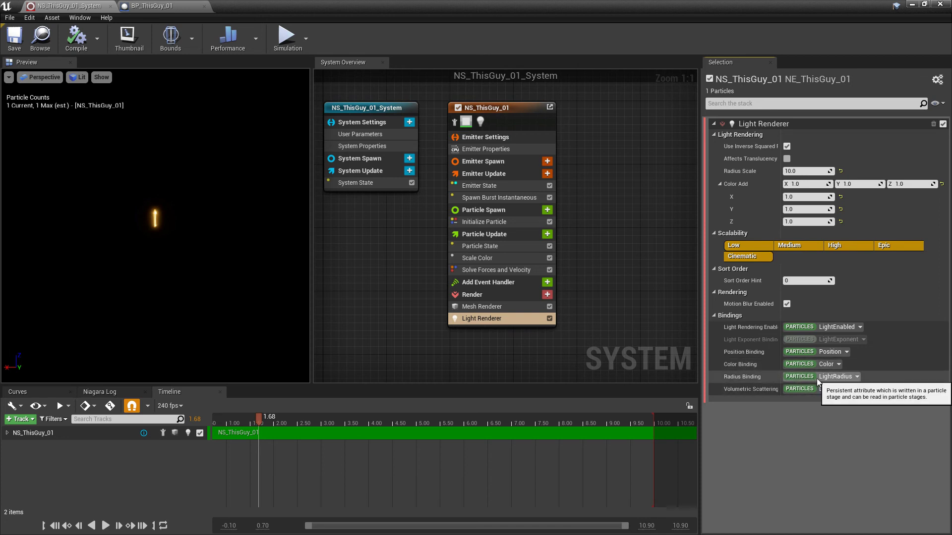
Reset Scale Color's Scale RGB from the LightIntensity multiplication to a plain vector of 150 on X, Y and Z
{"action": "left_click", "coordinate": [483, 259]}
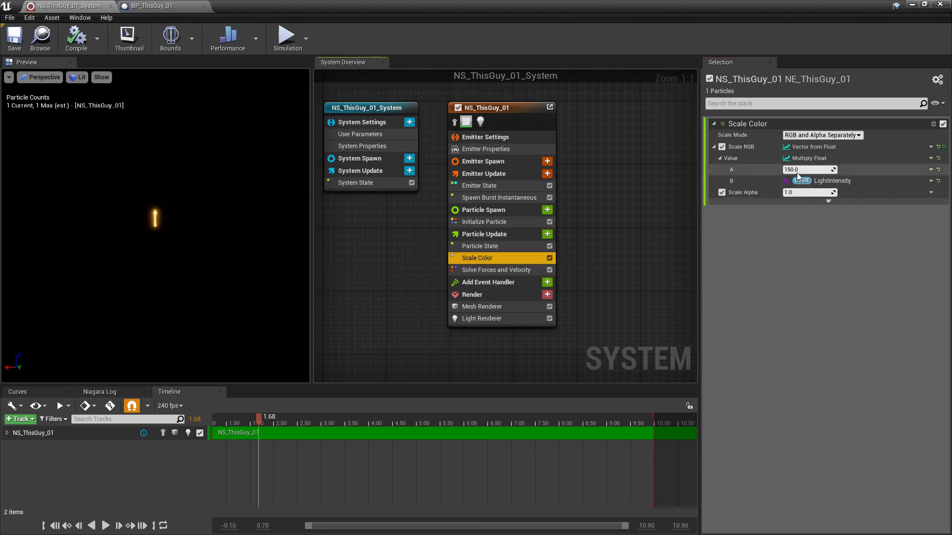
{"action": "left_click", "coordinate": [938, 147]}
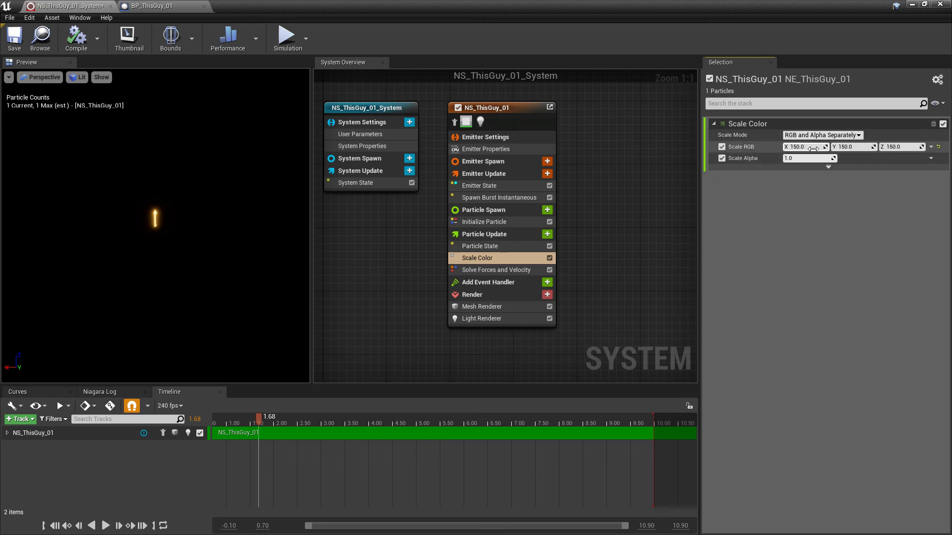
Add a module to Particle Update that directly sets the Particles LightRadius parameter
{"action": "left_click", "coordinate": [547, 235]}
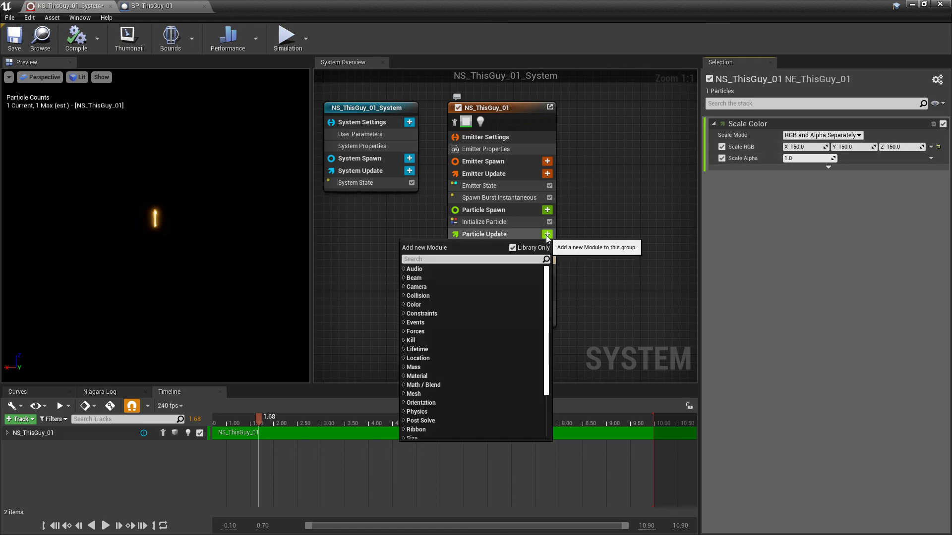
{"action": "type", "text": "set"}
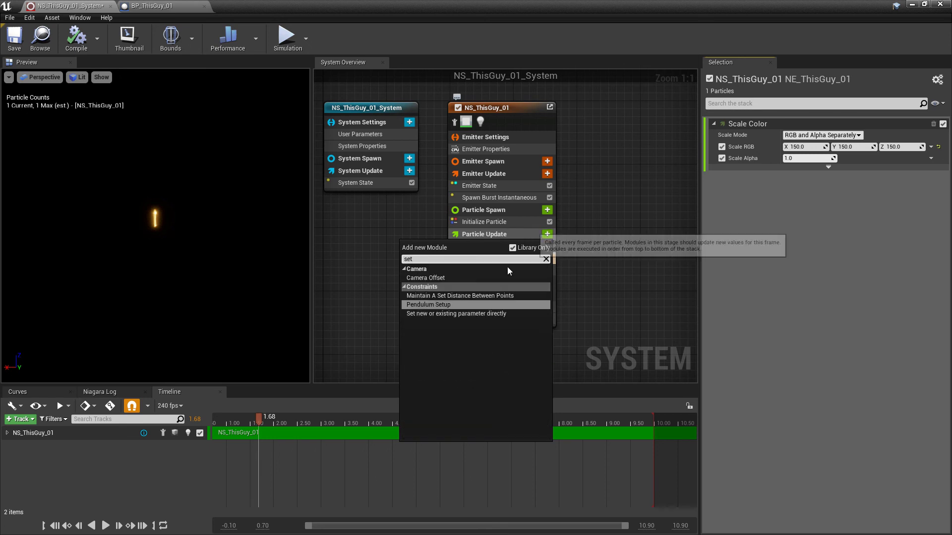
{"action": "left_click", "coordinate": [449, 314]}
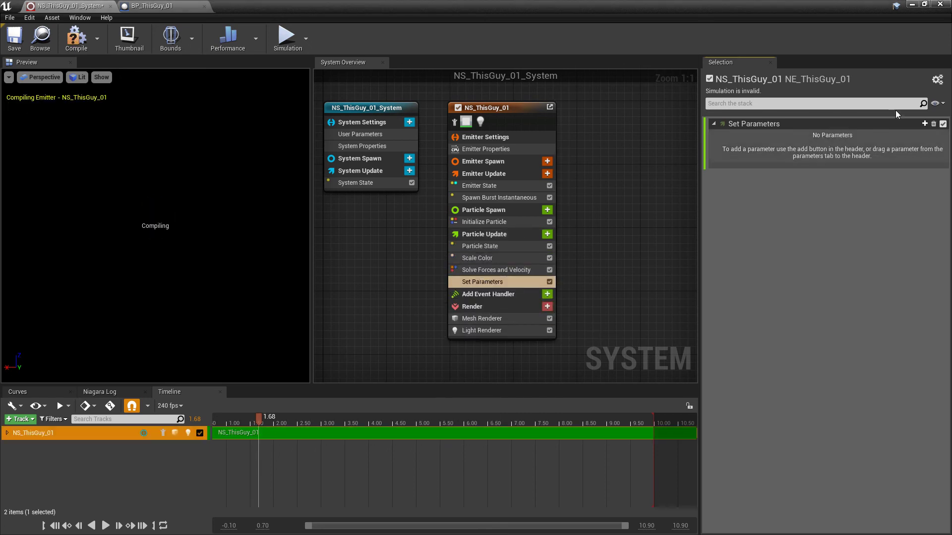
{"action": "left_click", "coordinate": [925, 124]}
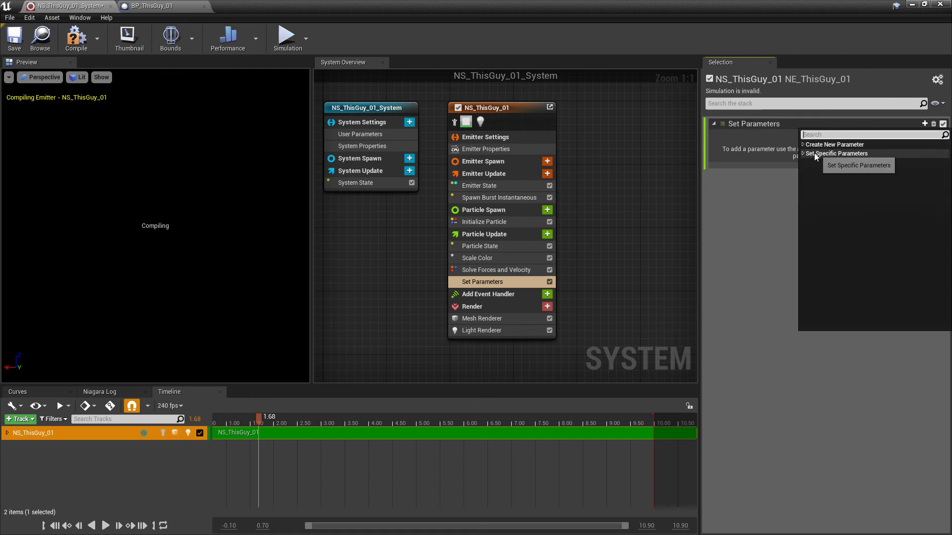
{"action": "type", "text": "light"}
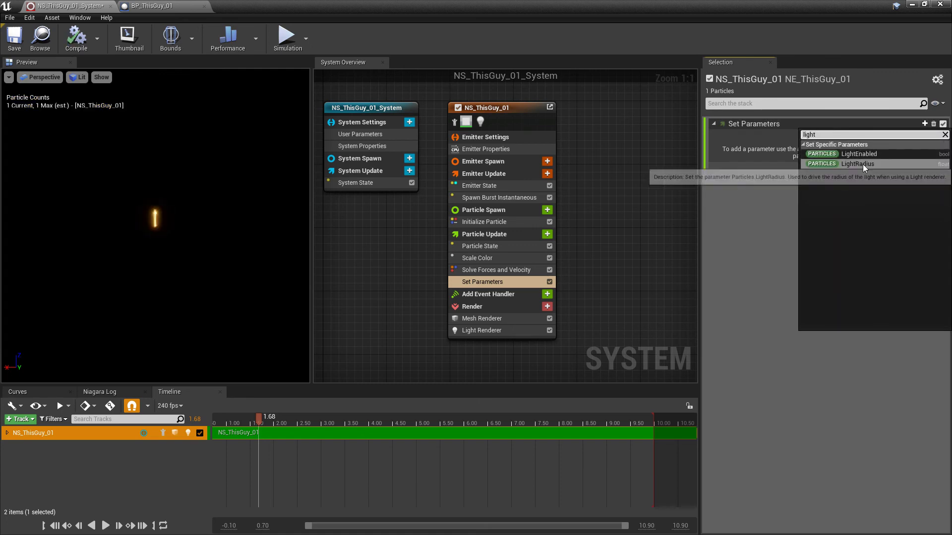
{"action": "left_click", "coordinate": [860, 164]}
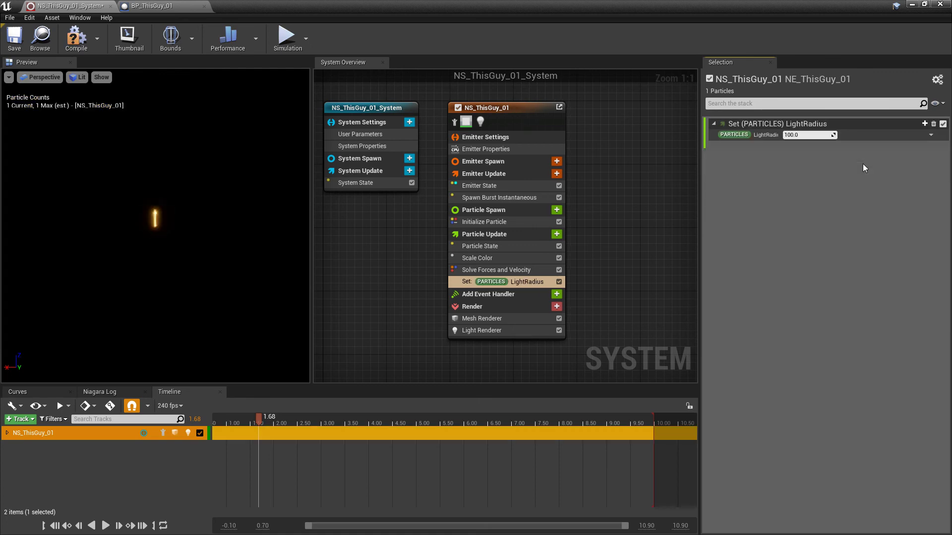
Drive LightRadius with a Multiply Float of A 10.0 and B linked to the User LightIntensity parameter, and save the system
{"action": "left_click", "coordinate": [930, 136]}
{"action": "type", "text": "multiply"}
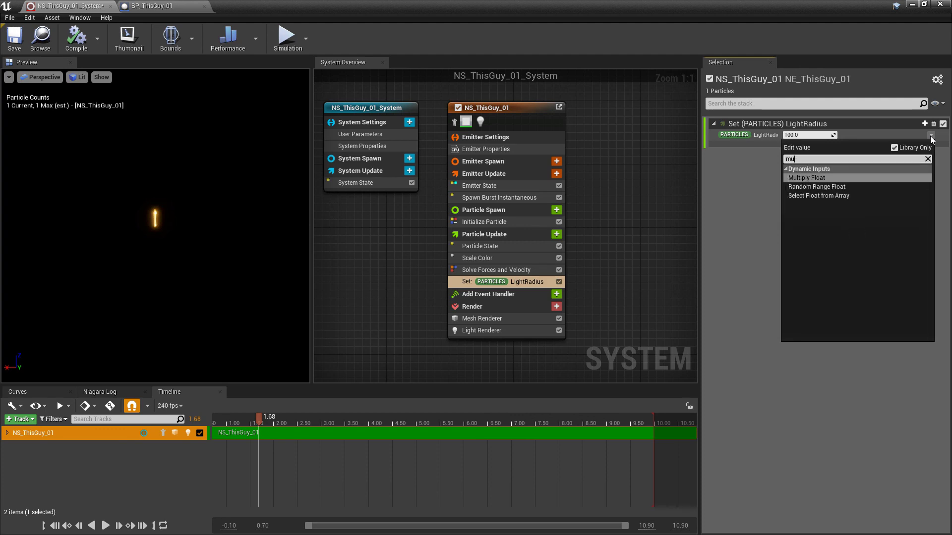
{"action": "key", "text": "Return"}
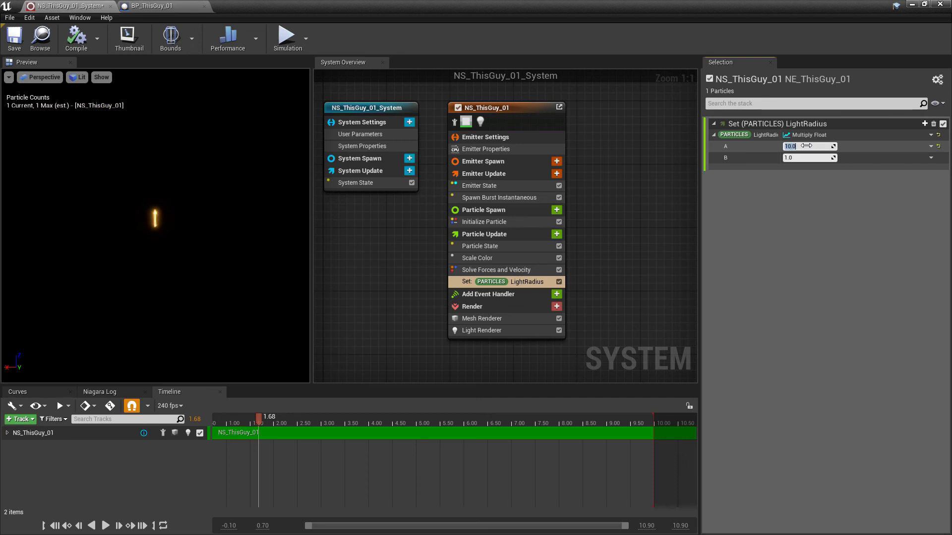
{"action": "left_click", "coordinate": [930, 158]}
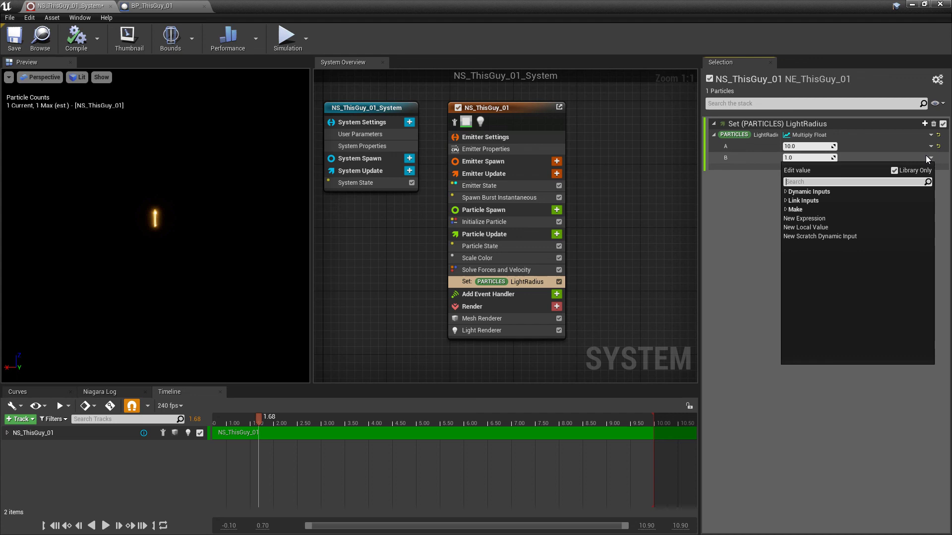
{"action": "type", "text": "light"}
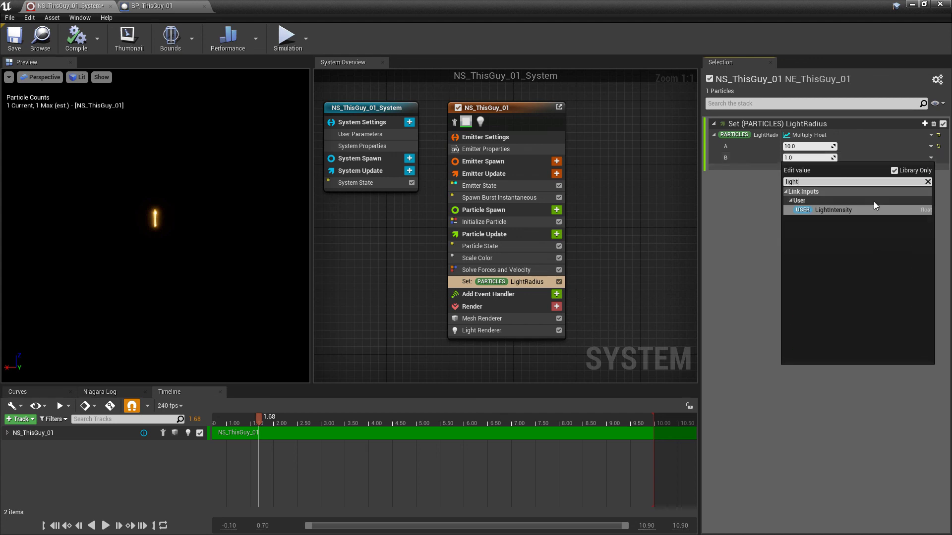
{"action": "left_click", "coordinate": [842, 210]}
{"action": "left_click", "coordinate": [13, 40]}
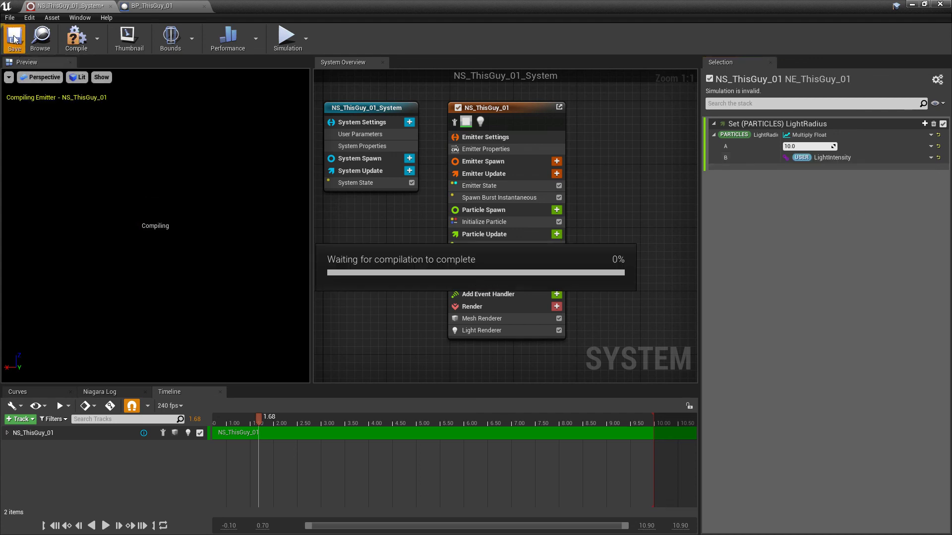
Review the CurveDown timeline's connection to the Set Niagara Variable (Float) node in BP_ThisGuy_01's Event Graph
{"action": "left_click", "coordinate": [151, 5]}
{"action": "right_click_drag", "start_coordinate": [558, 215], "coordinate": [414, 138]}
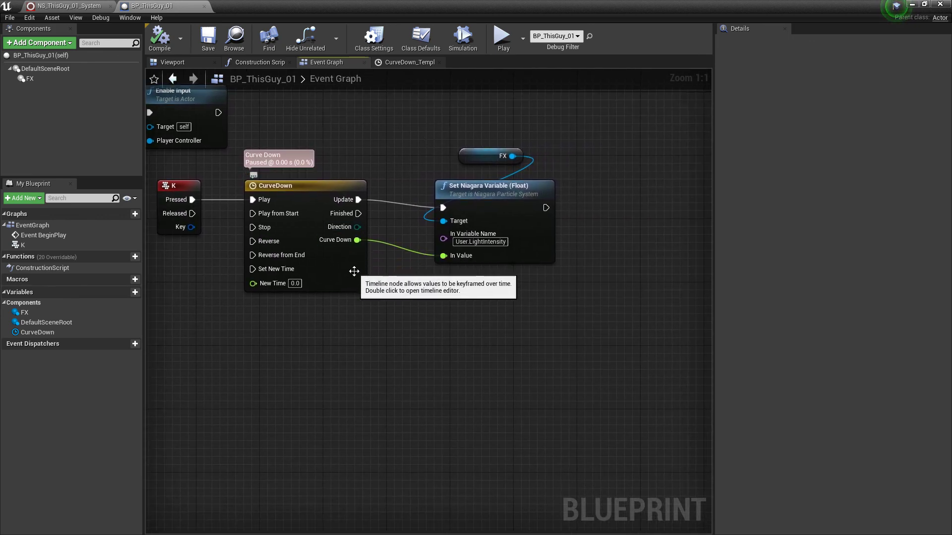
{"action": "right_click_drag", "start_coordinate": [472, 297], "coordinate": [441, 311]}
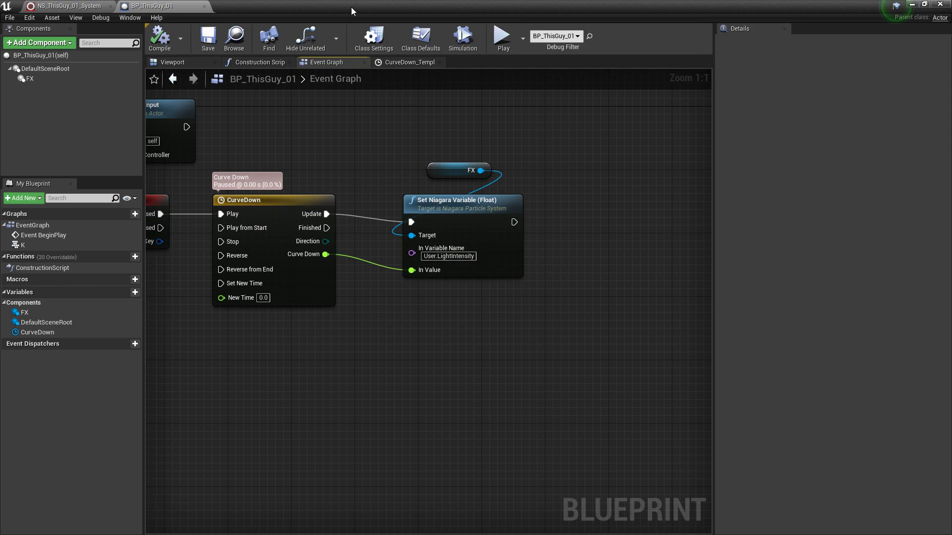
Uncover the level editor, play the level to test the radius-driven light fade, stop the session, and return to the Blueprint graph
{"action": "left_click_drag", "start_coordinate": [351, 7], "coordinate": [410, 376]}
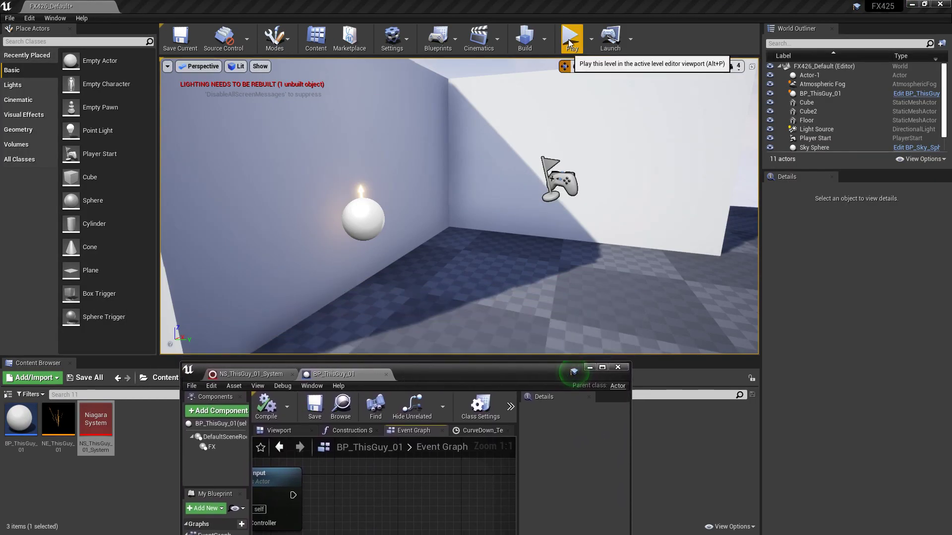
{"action": "left_click", "coordinate": [571, 39]}
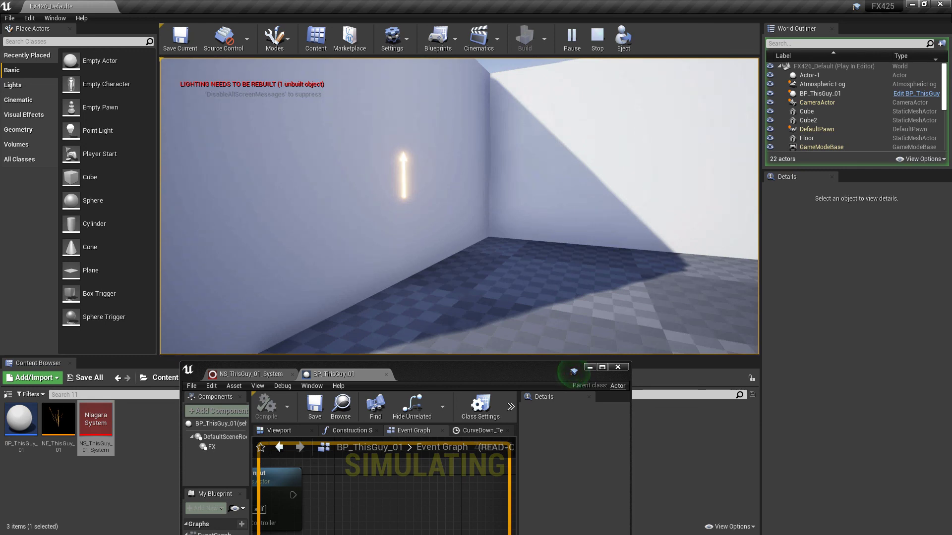
{"action": "key", "text": "Escape"}
{"action": "double_click", "coordinate": [468, 368]}
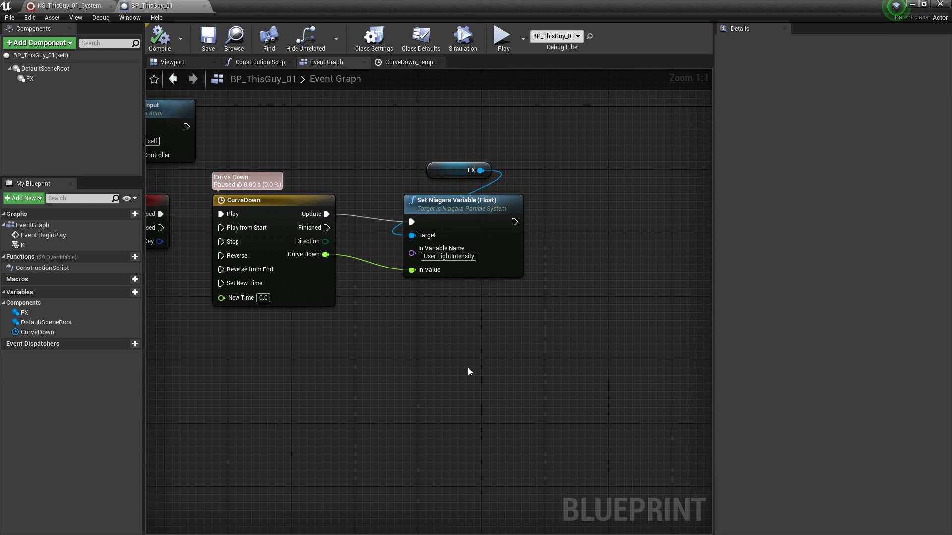
{"action": "right_click_drag", "start_coordinate": [468, 371], "coordinate": [577, 462]}
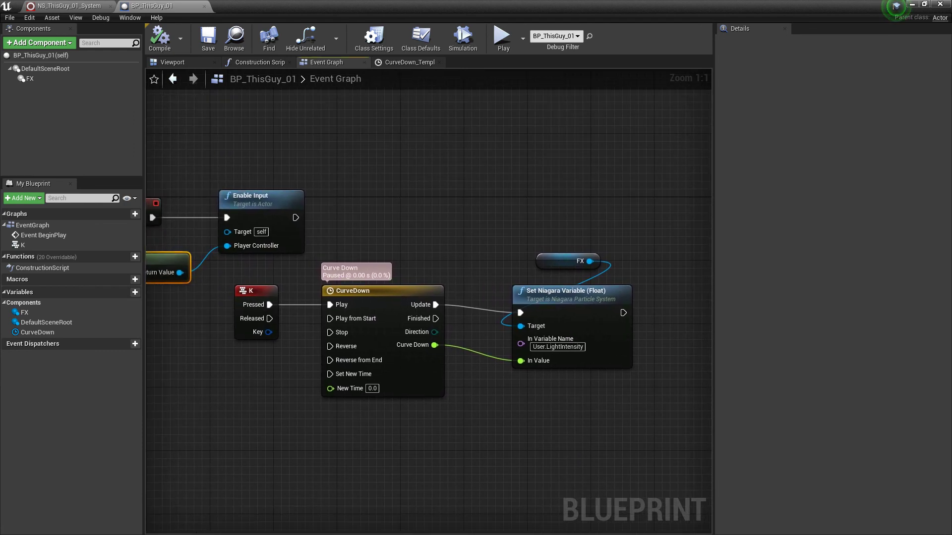